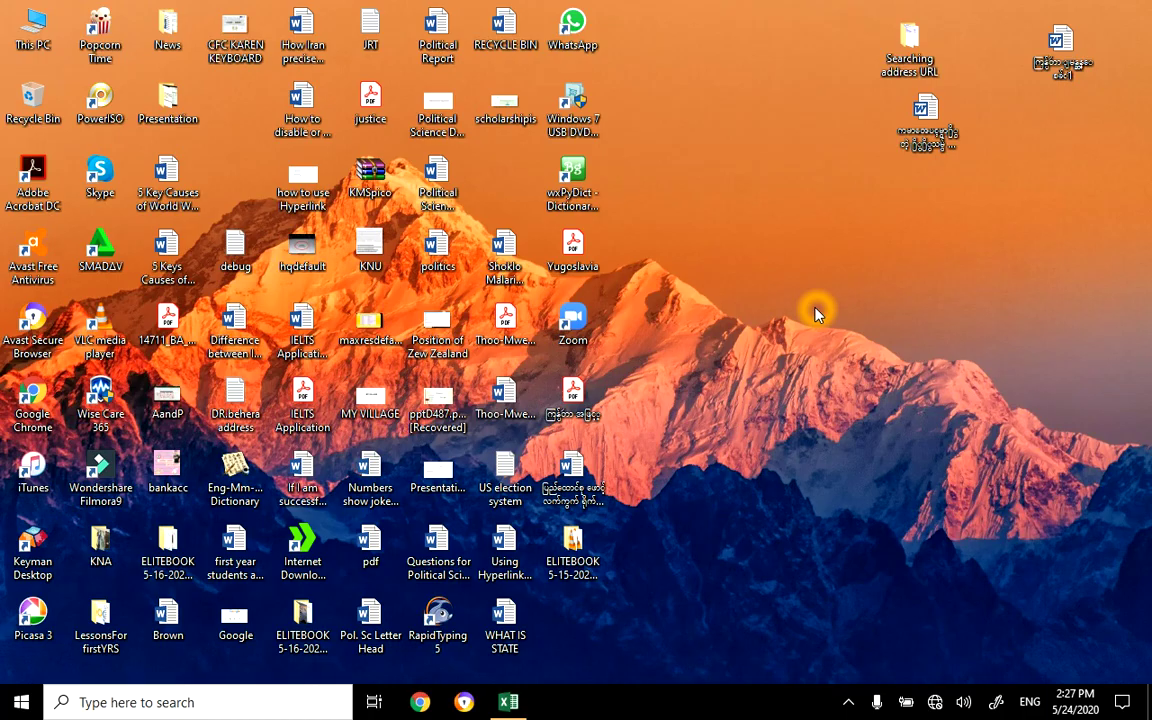
- Switch to the exceltoturial workbook in Excel and review the color assigned to each mark range in the Rule and Color table
{"action": "left_click", "coordinate": [508, 702]}
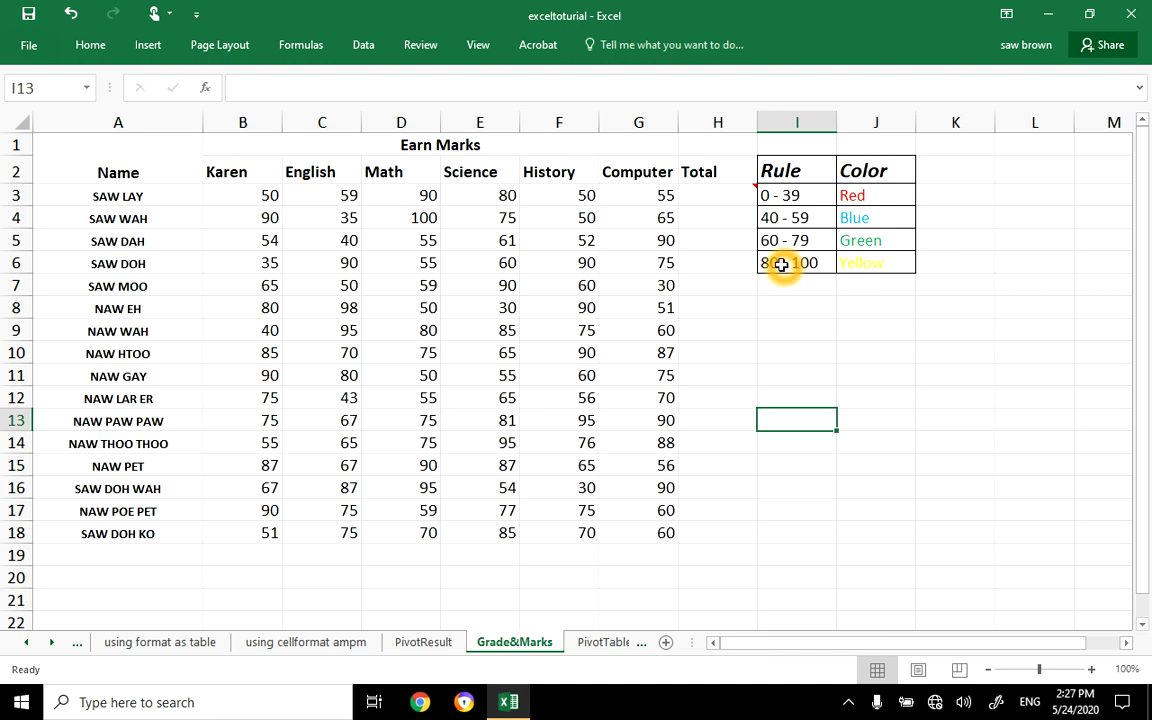
{"action": "left_click", "coordinate": [890, 263]}
{"action": "left_click", "coordinate": [892, 240]}
{"action": "left_click", "coordinate": [888, 218]}
{"action": "left_click", "coordinate": [885, 196]}
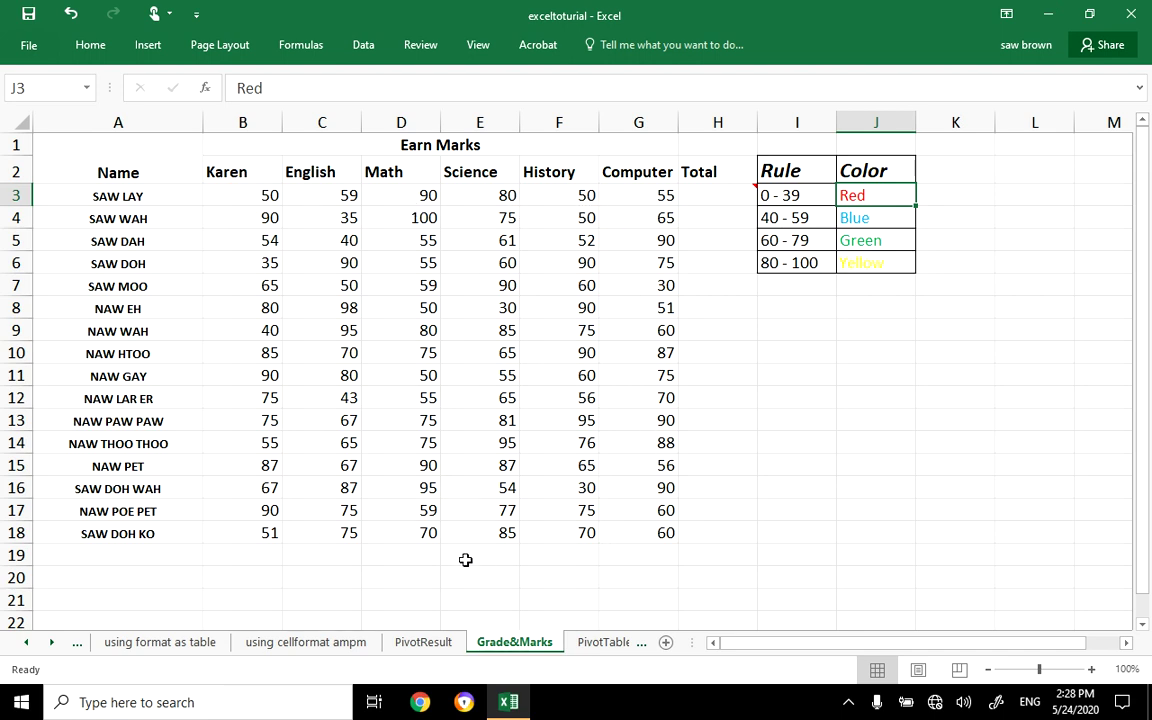
- Select the marks in B3:G18 and open the Conditional Formatting Rules Manager for that selection
{"action": "left_click_drag", "start_coordinate": [229, 195], "coordinate": [636, 532]}
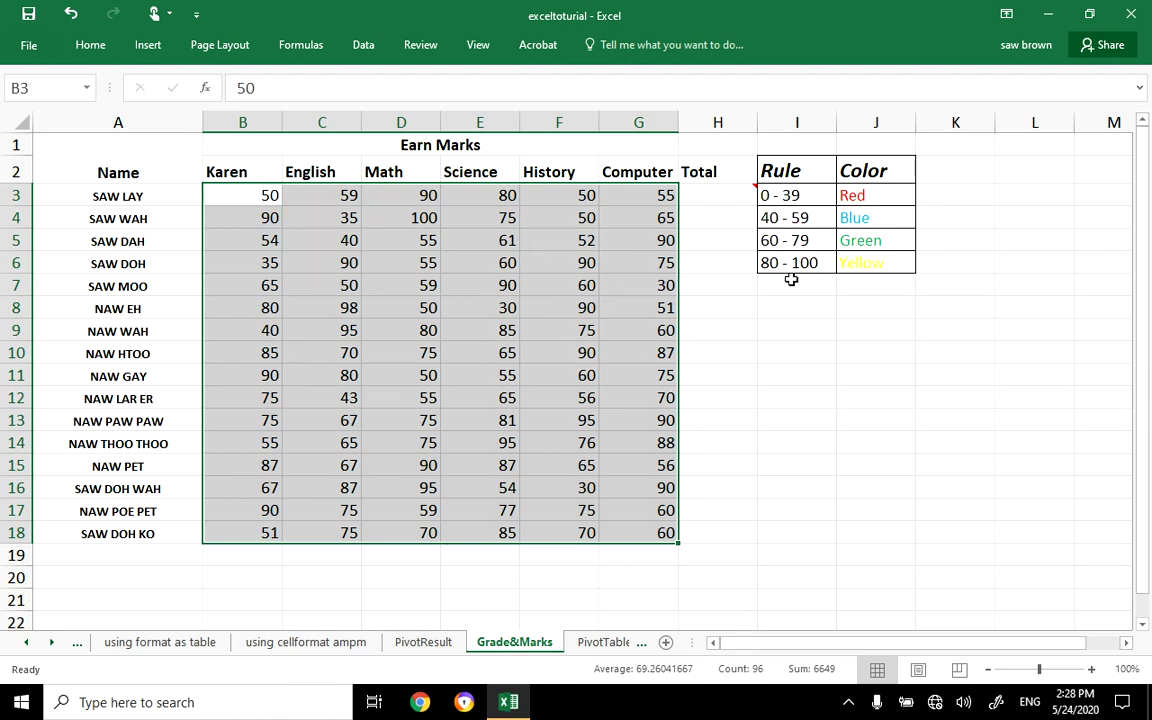
{"action": "mouse_move", "coordinate": [694, 192]}
{"action": "left_click", "coordinate": [90, 45]}
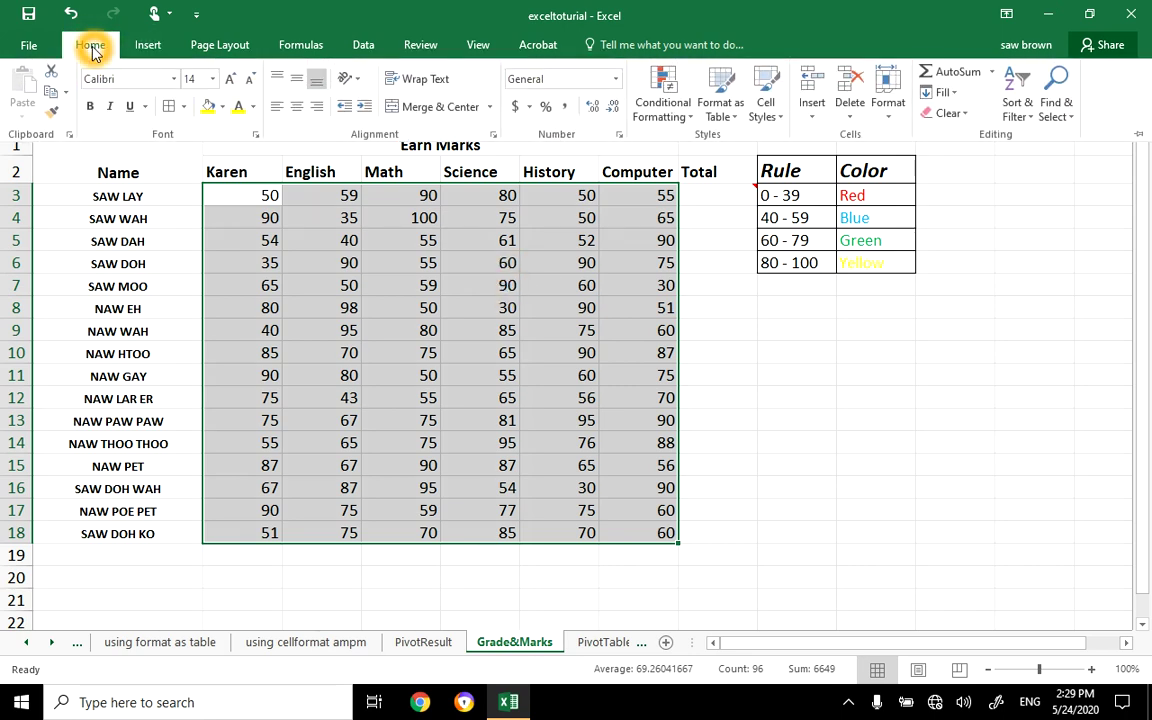
{"action": "left_click", "coordinate": [684, 120]}
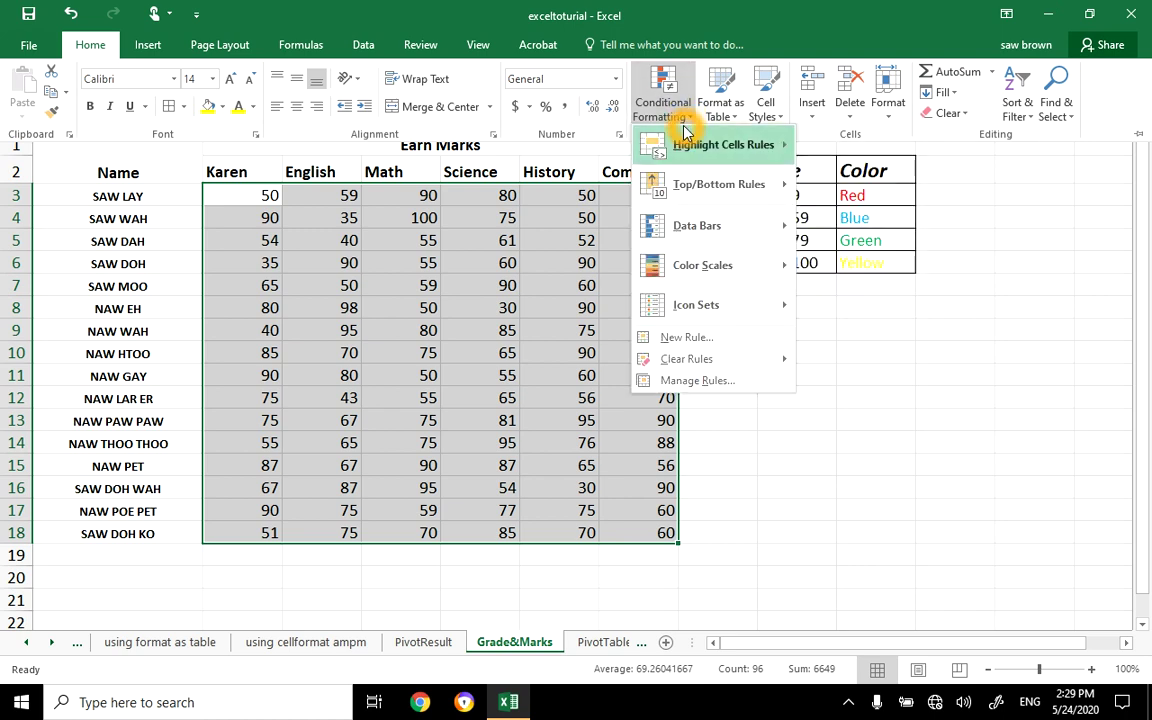
{"action": "left_click", "coordinate": [686, 148]}
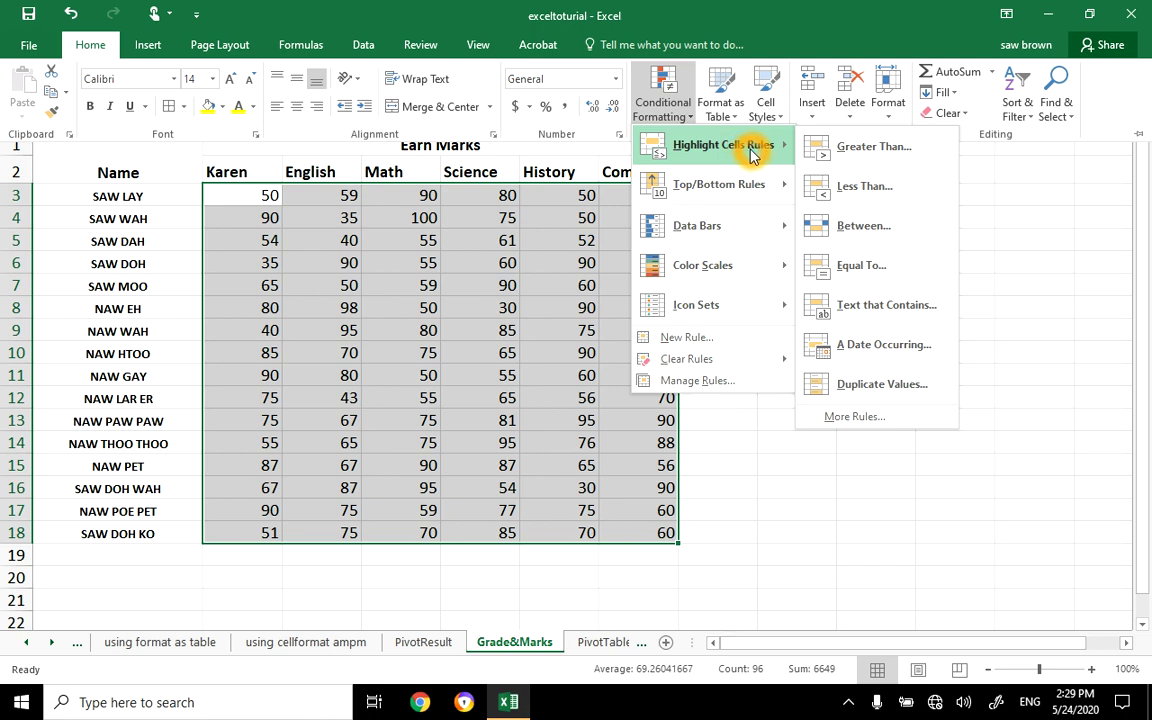
{"action": "left_click", "coordinate": [727, 150]}
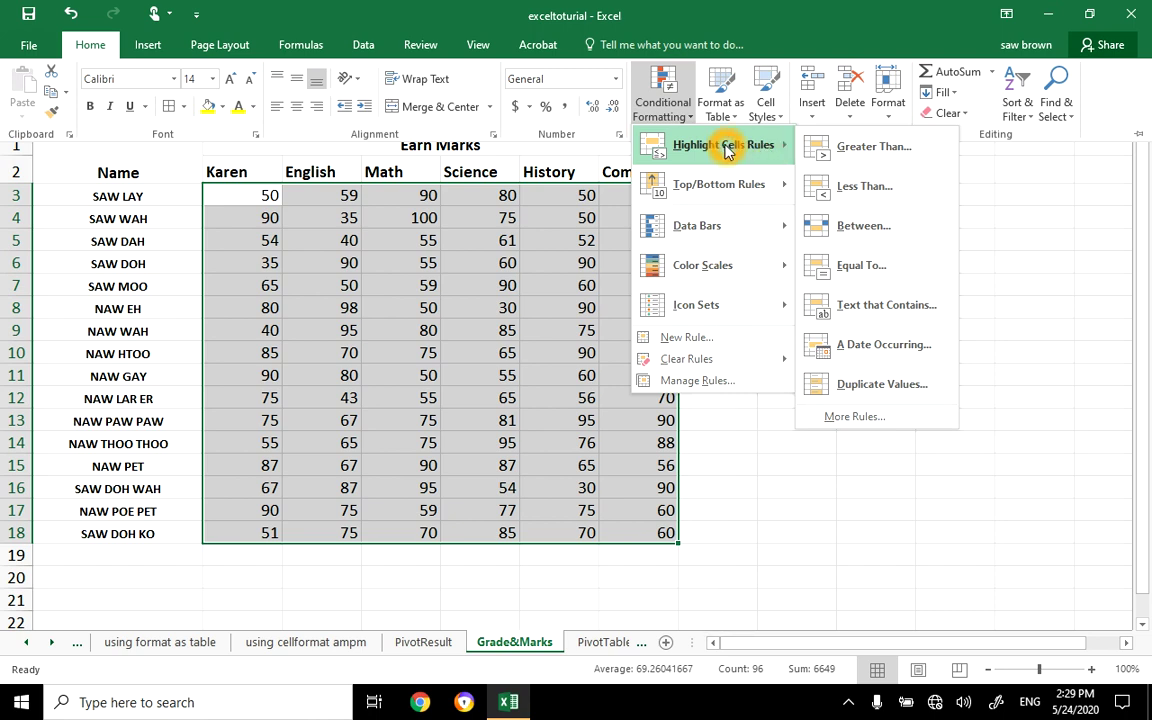
{"action": "left_click", "coordinate": [697, 381]}
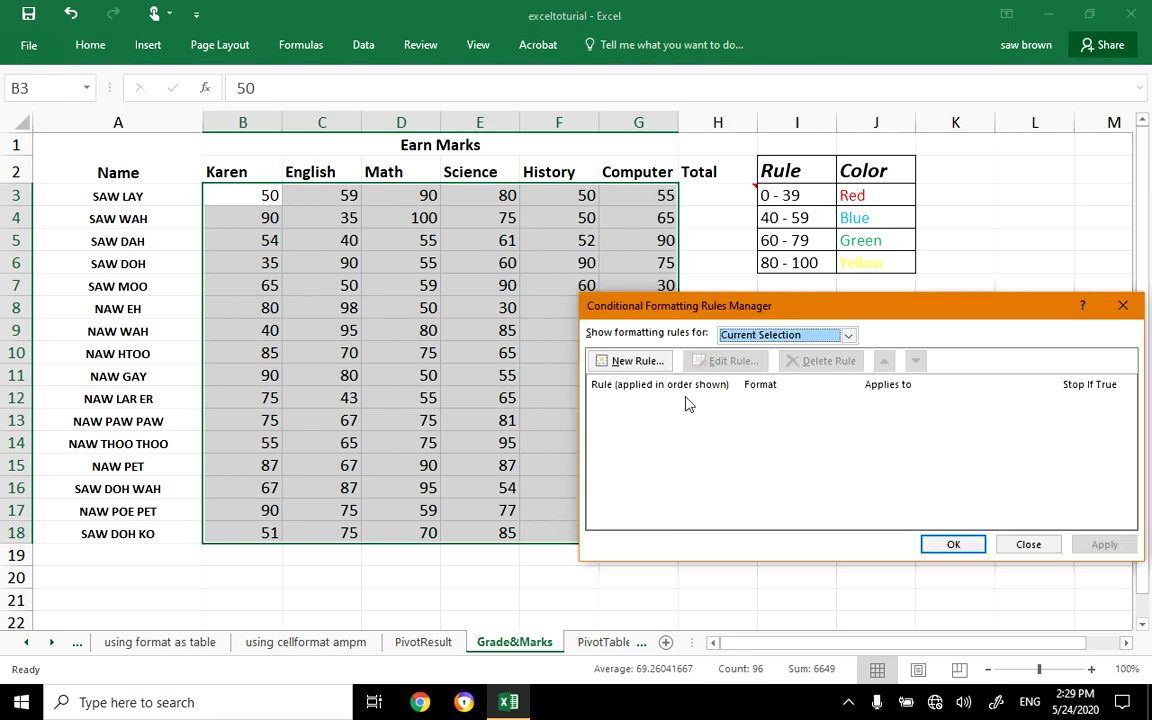
- Create a new rule that formats only cells containing a cell value between 0 and 39
{"action": "left_click", "coordinate": [650, 361]}
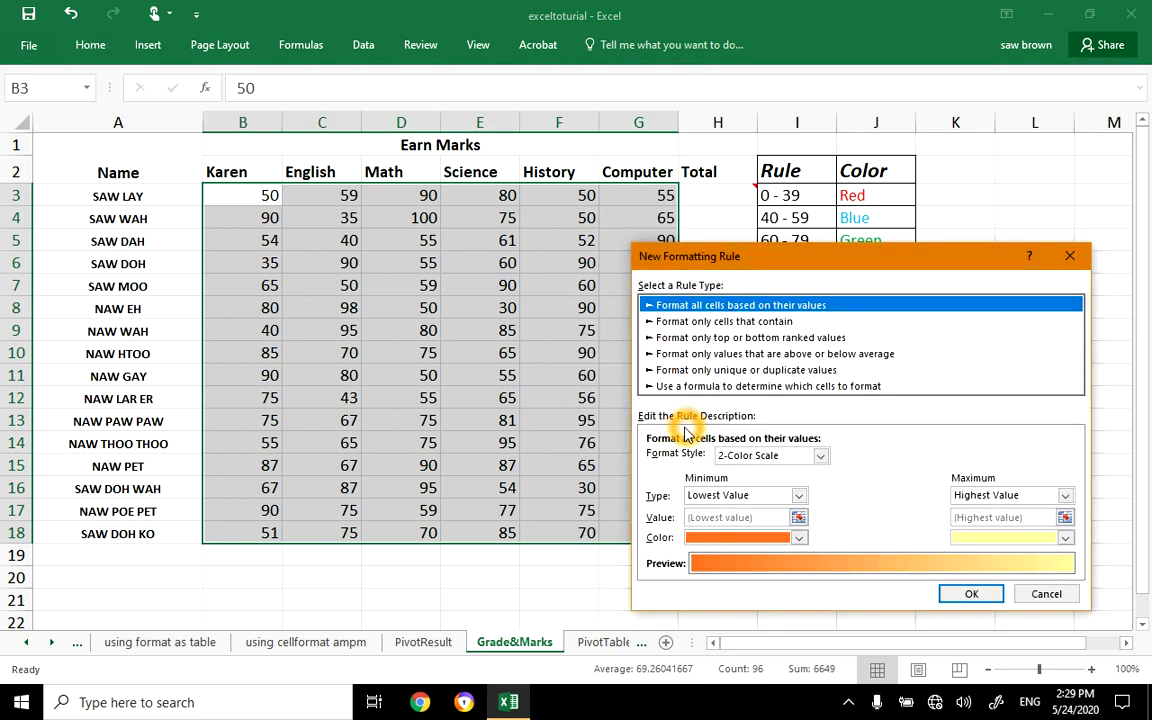
{"action": "left_click", "coordinate": [690, 321]}
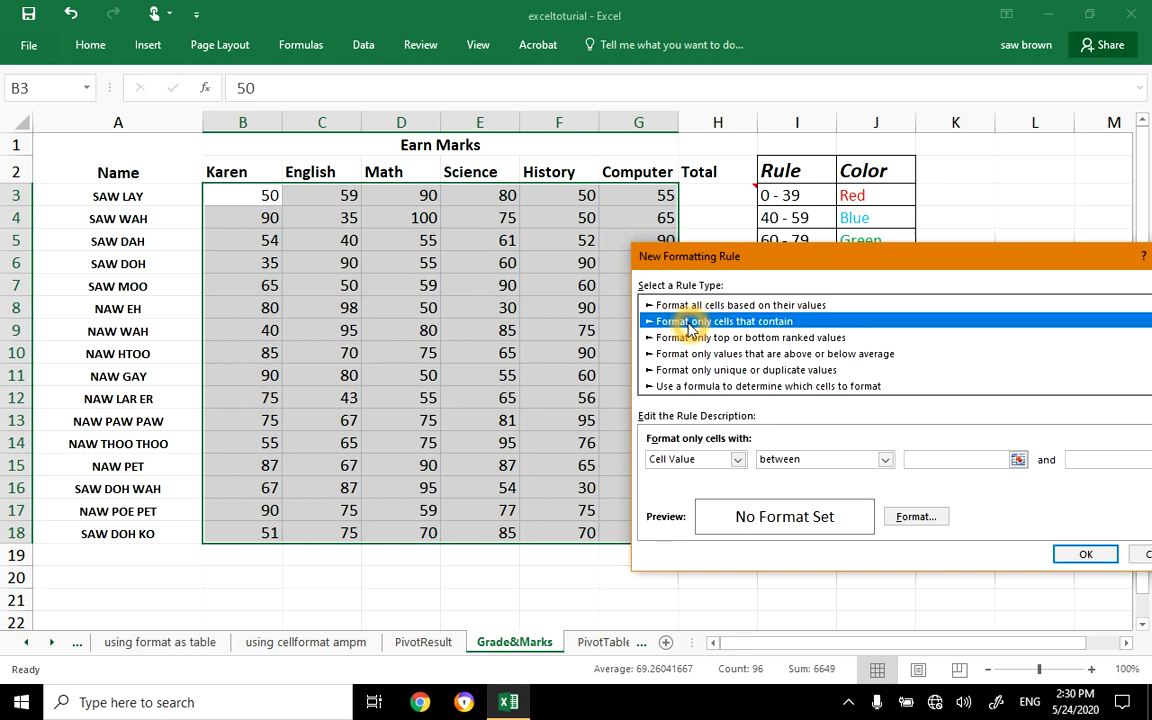
{"action": "left_click", "coordinate": [738, 461]}
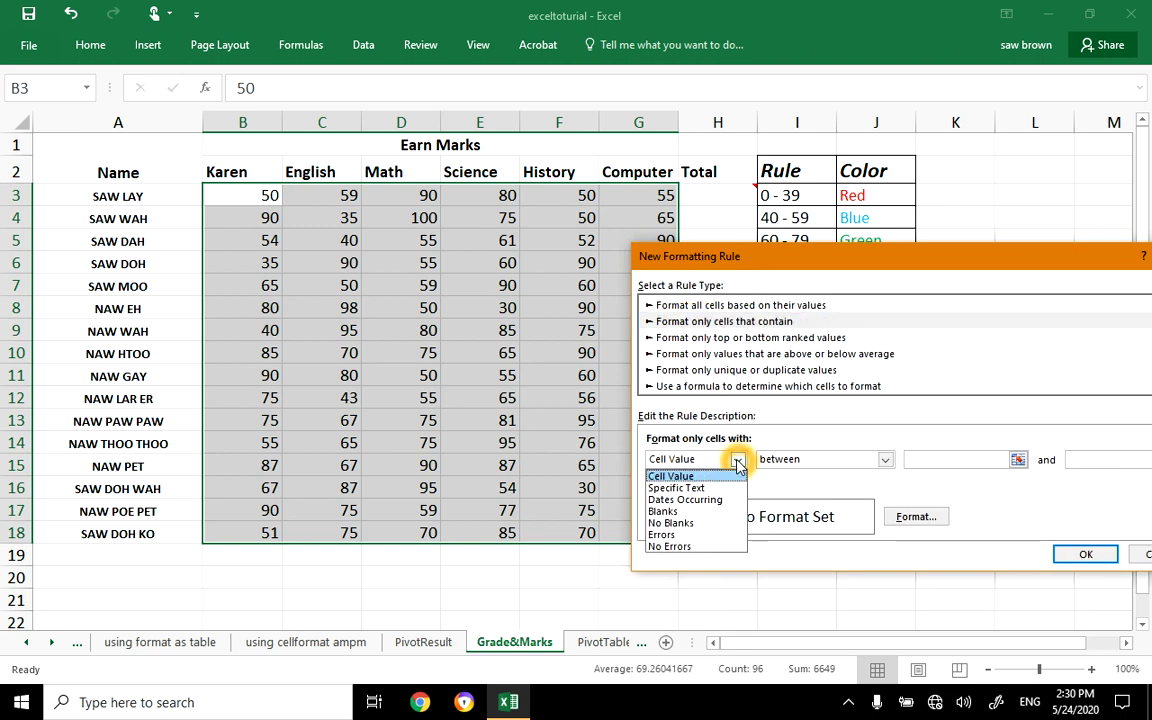
{"action": "left_click", "coordinate": [738, 460]}
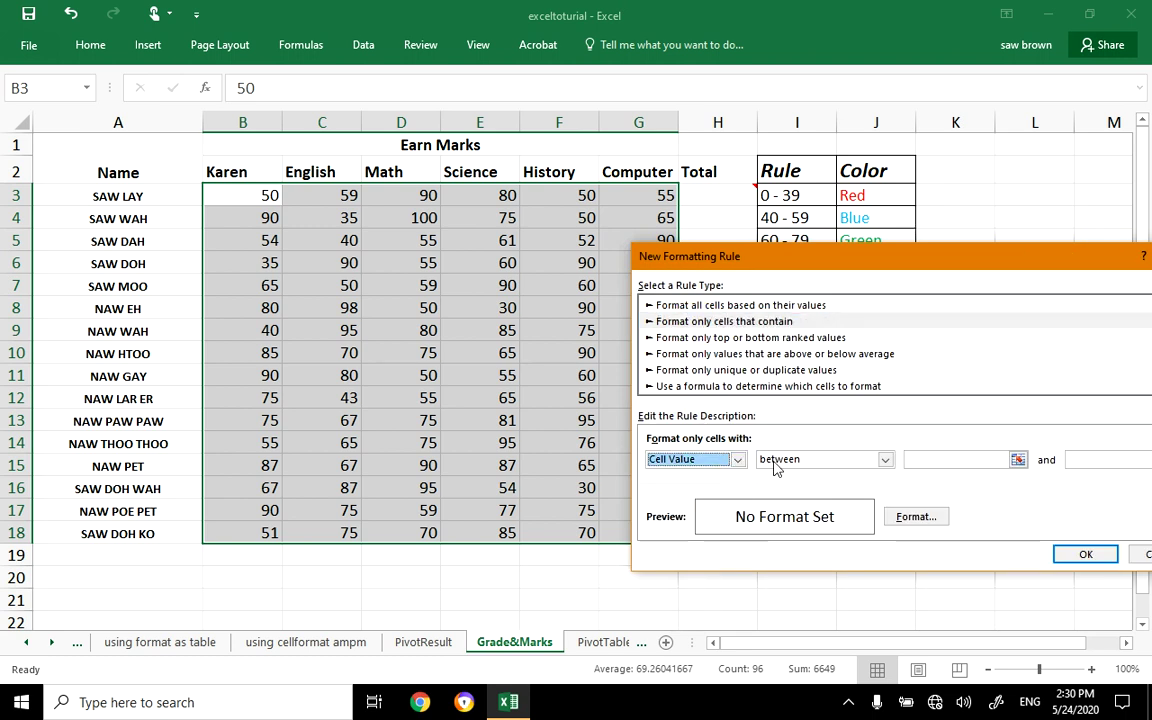
{"action": "left_click", "coordinate": [885, 461]}
{"action": "left_click", "coordinate": [886, 462]}
{"action": "left_click", "coordinate": [928, 459]}
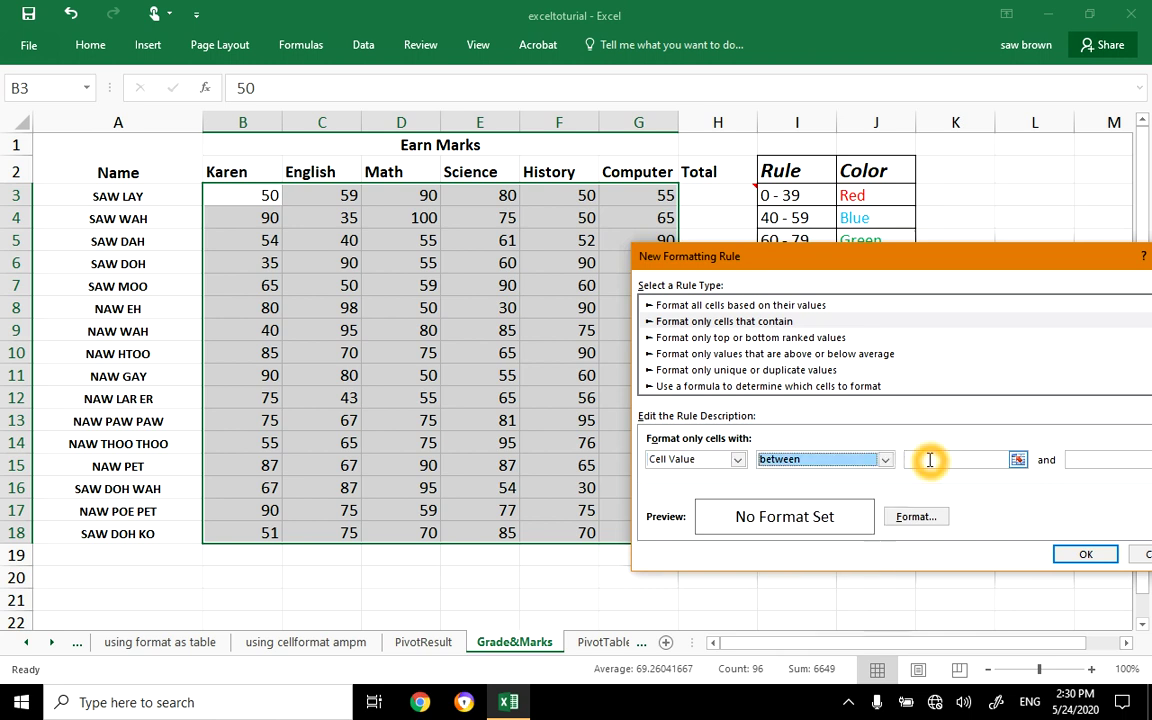
{"action": "left_click_drag", "start_coordinate": [963, 266], "coordinate": [812, 236]}
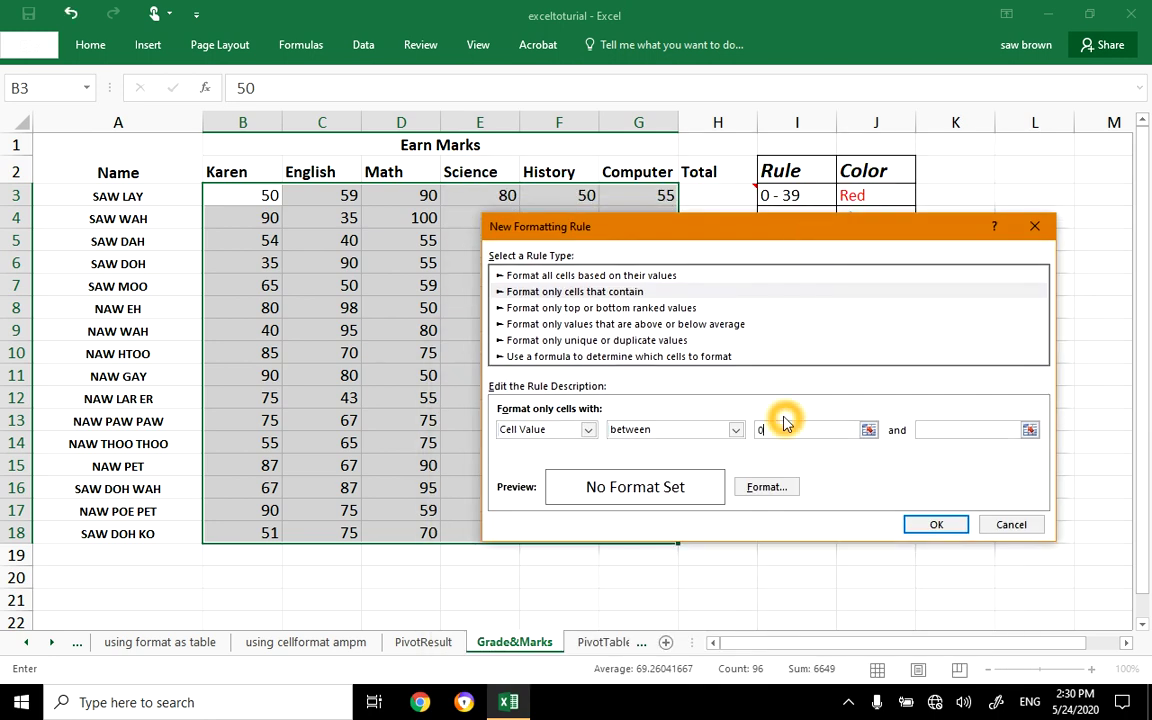
{"action": "left_click", "coordinate": [938, 430]}
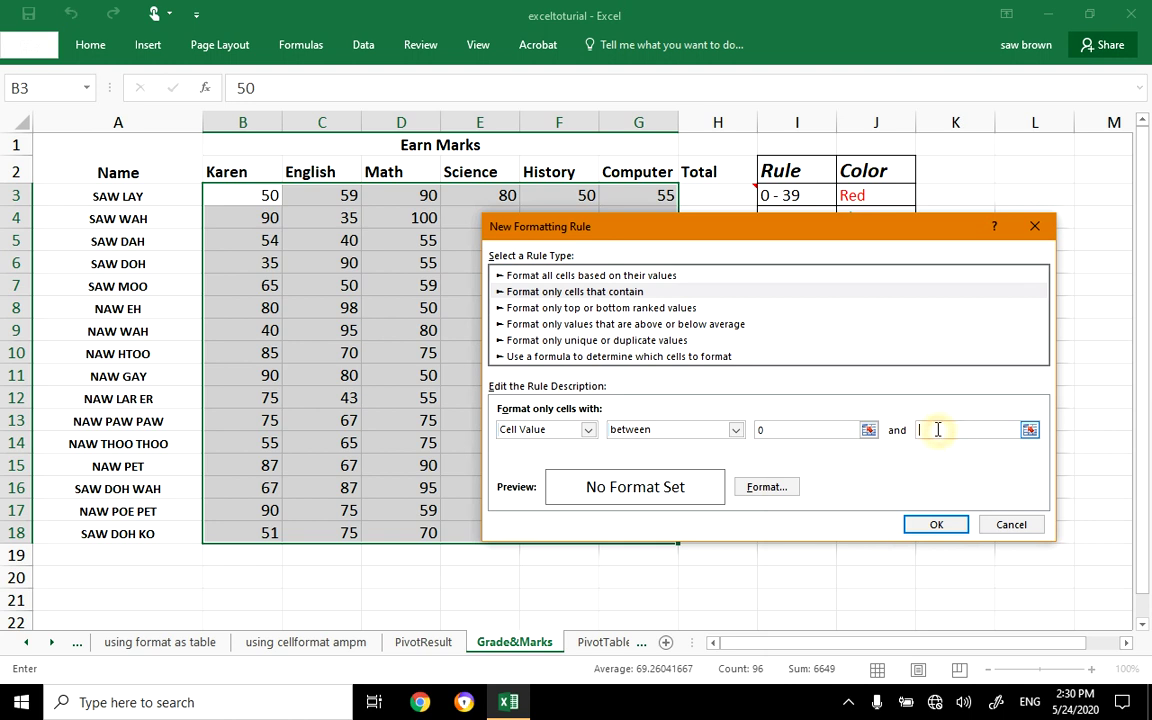
{"action": "left_click", "coordinate": [944, 368]}
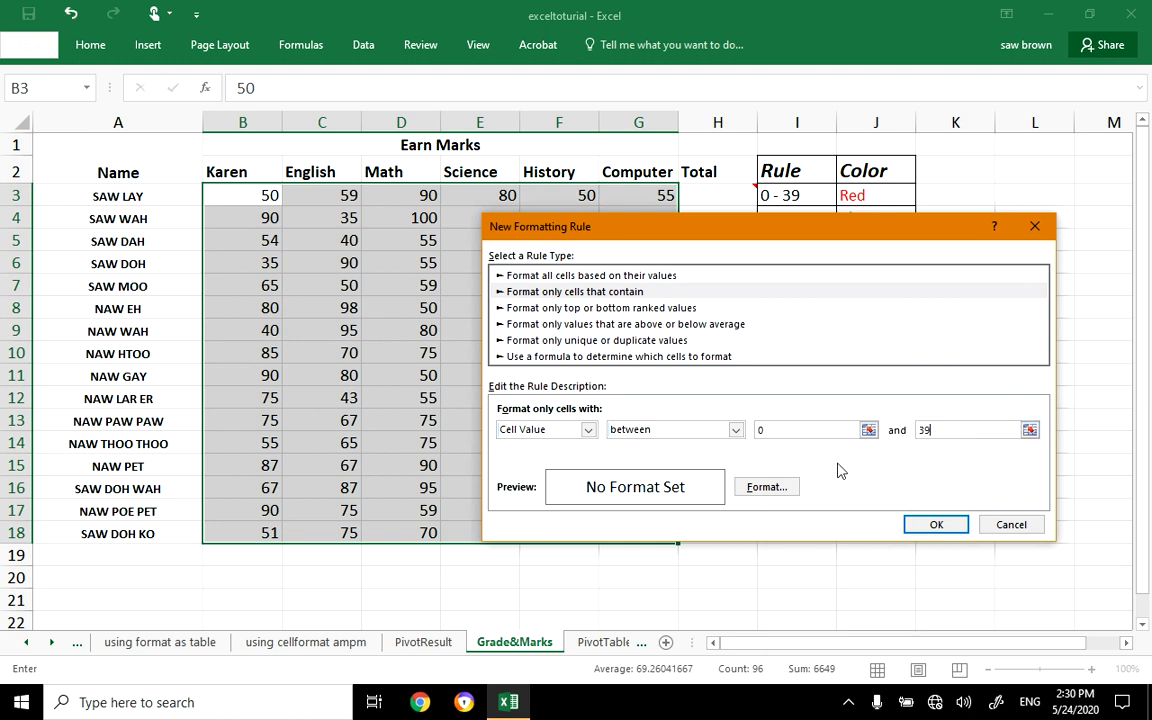
- Give the 0 to 39 rule a red background fill, accept the rule and apply it to the marks
{"action": "left_click", "coordinate": [765, 487]}
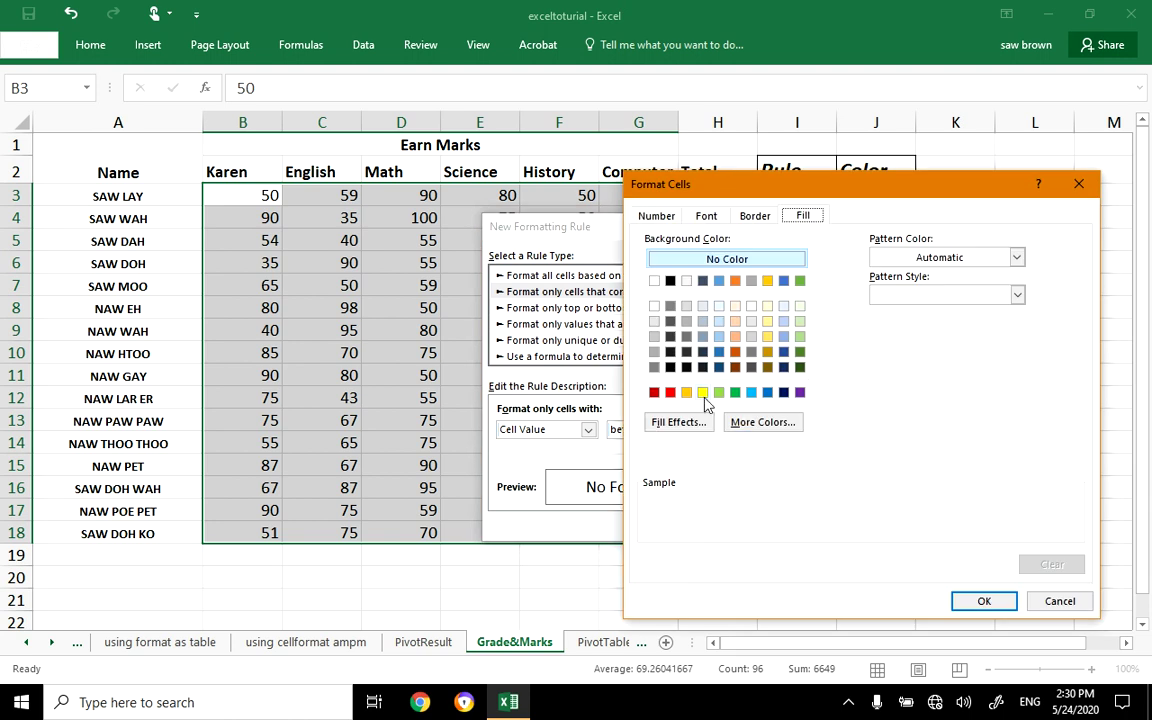
{"action": "left_click_drag", "start_coordinate": [825, 192], "coordinate": [831, 306]}
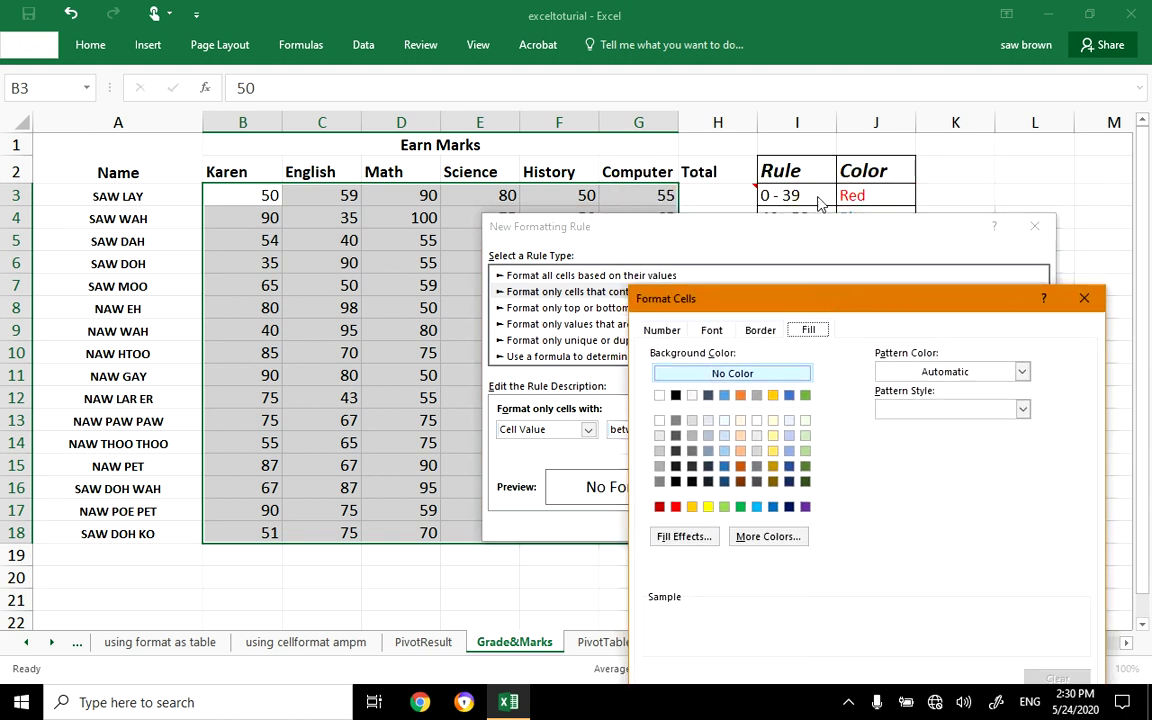
{"action": "left_click", "coordinate": [679, 513]}
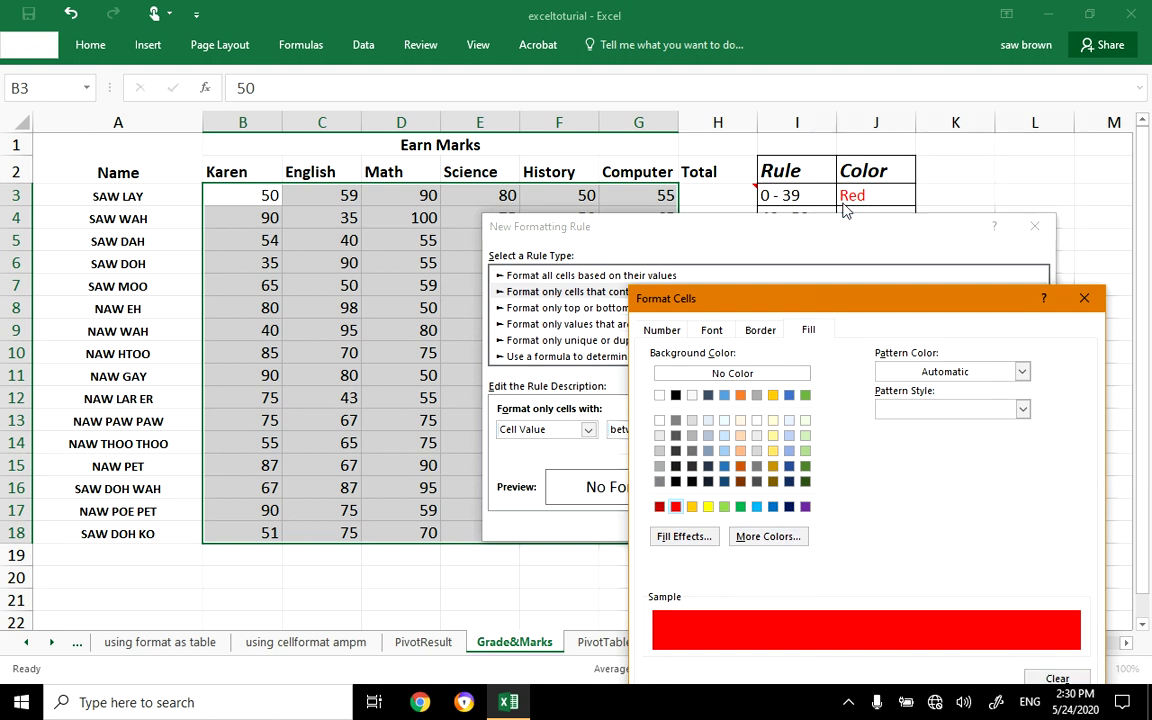
{"action": "left_click_drag", "start_coordinate": [864, 310], "coordinate": [861, 204]}
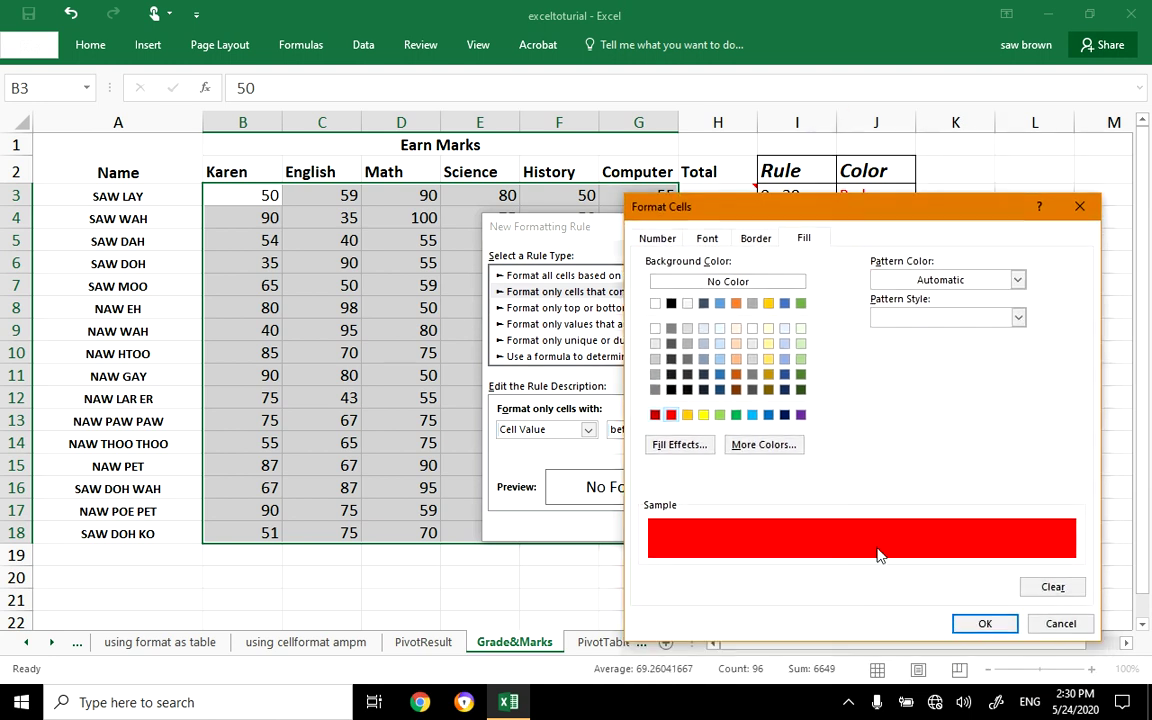
{"action": "left_click", "coordinate": [985, 623]}
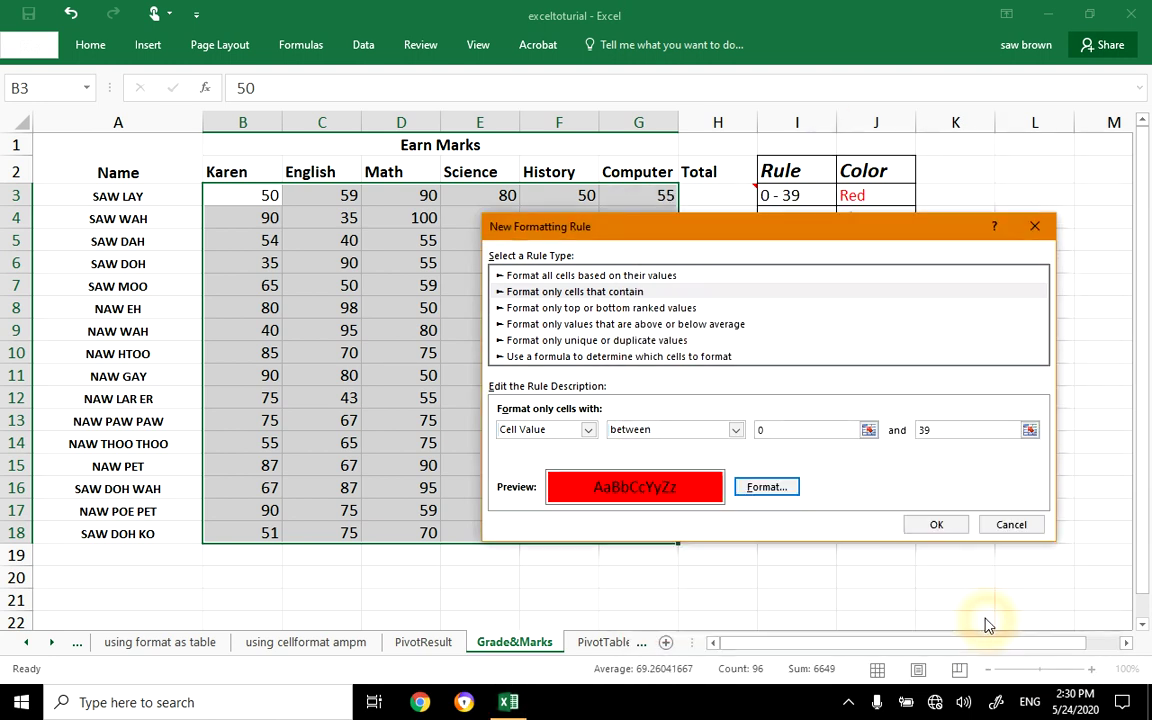
{"action": "left_click", "coordinate": [933, 527]}
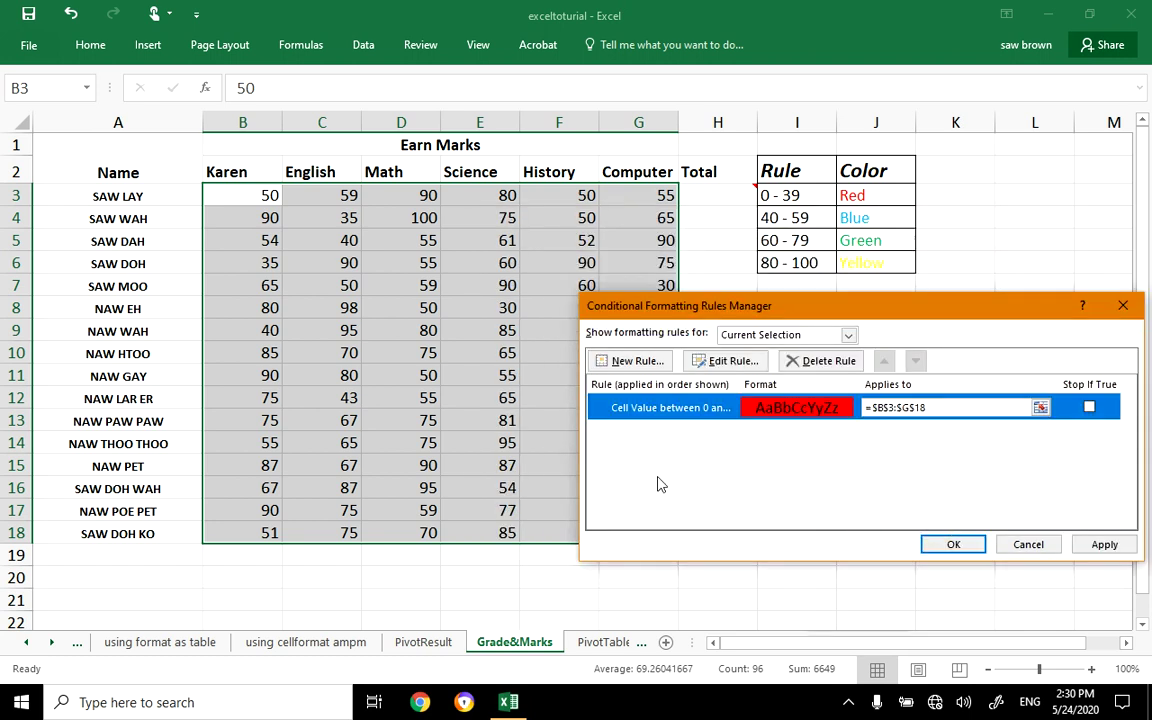
{"action": "left_click", "coordinate": [1098, 545]}
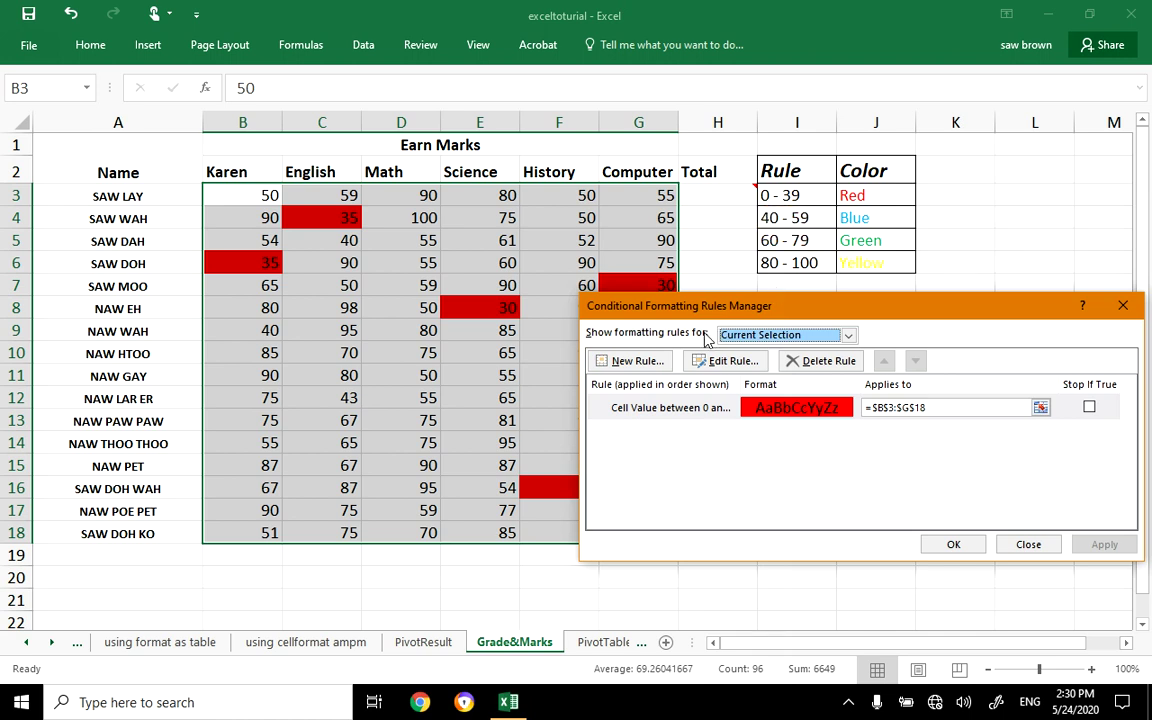
- Add another rule that formats only cells containing a cell value between 40 and 59
{"action": "left_click", "coordinate": [630, 361]}
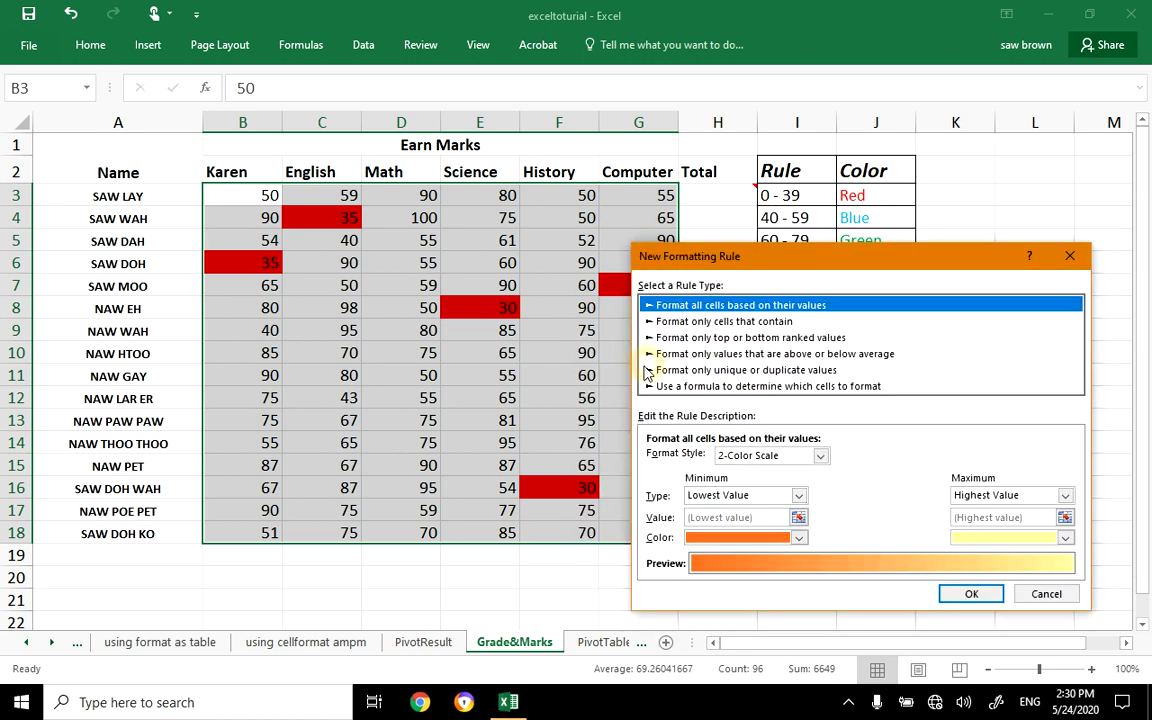
{"action": "left_click", "coordinate": [672, 321]}
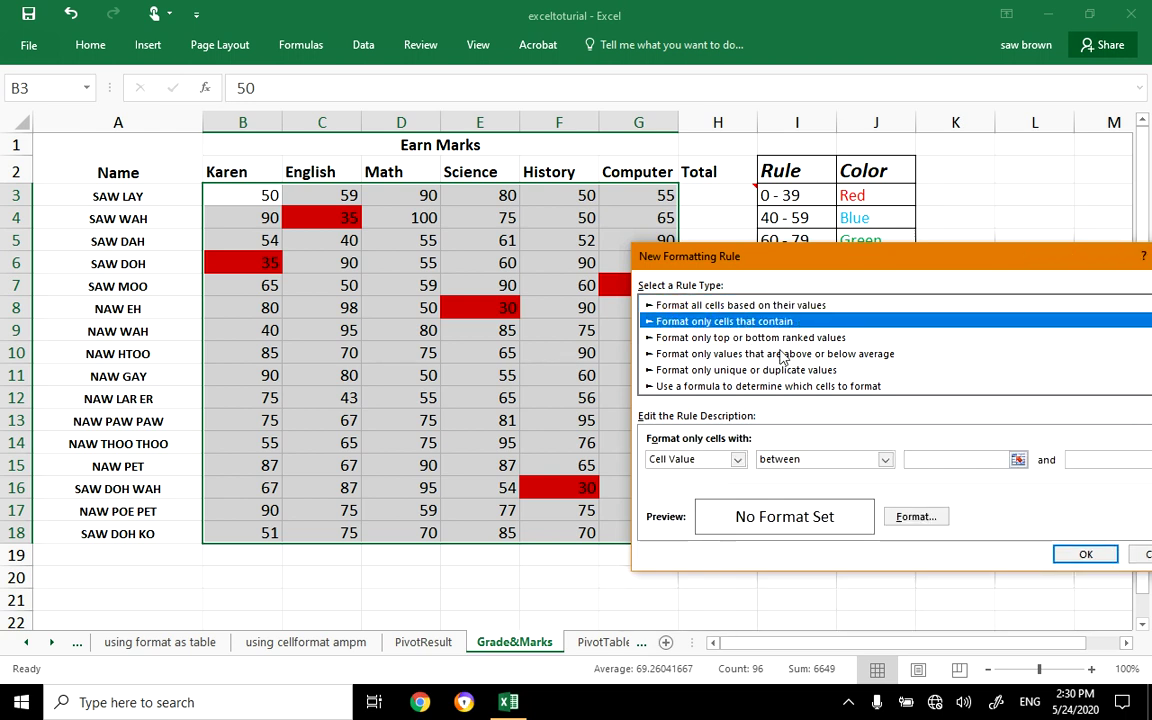
{"action": "left_click", "coordinate": [738, 461]}
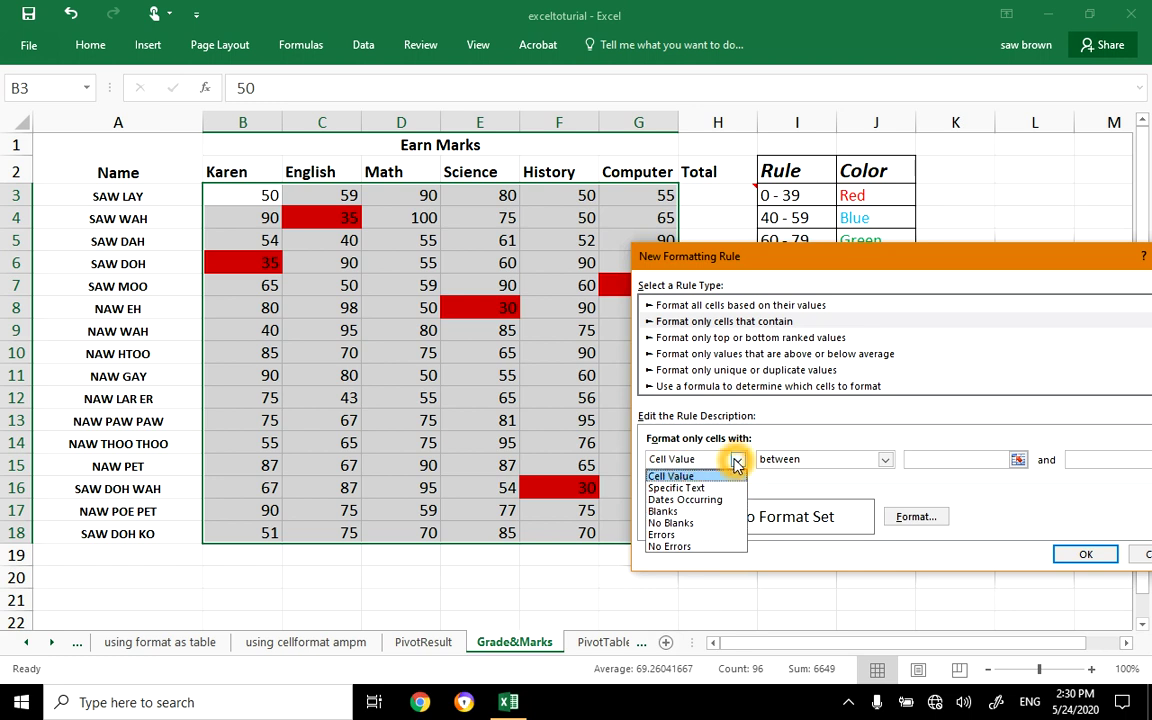
{"action": "left_click", "coordinate": [736, 462]}
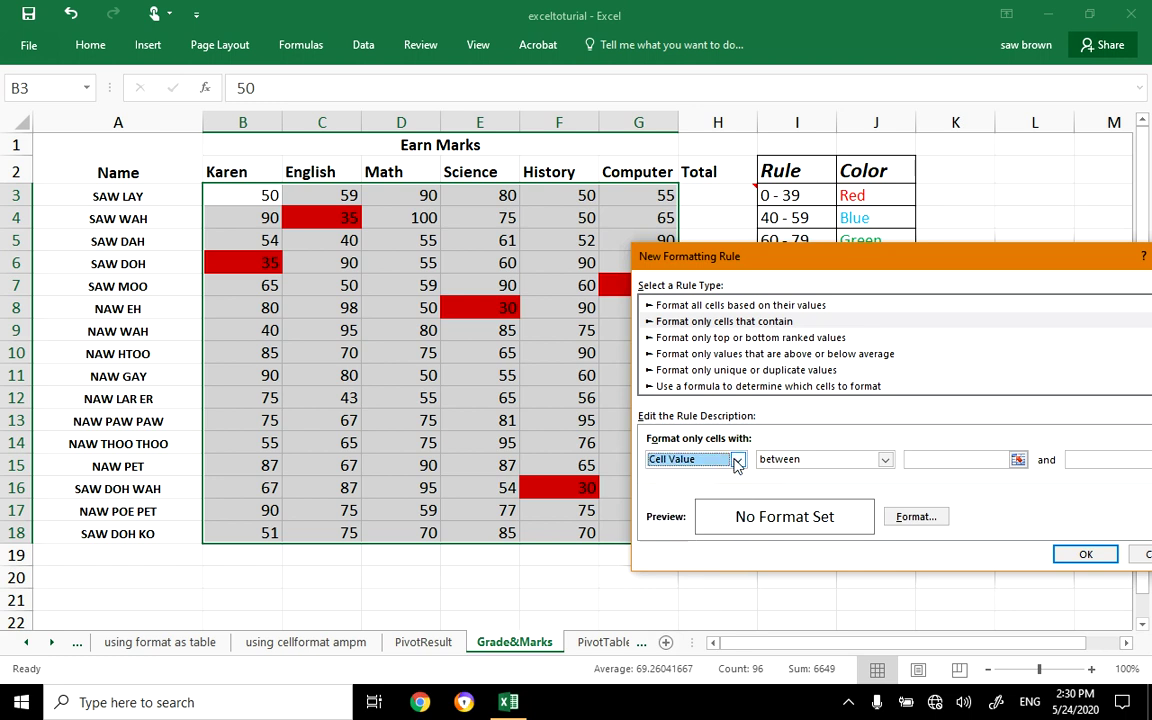
{"action": "left_click", "coordinate": [884, 462]}
{"action": "left_click", "coordinate": [884, 463]}
{"action": "left_click", "coordinate": [913, 459]}
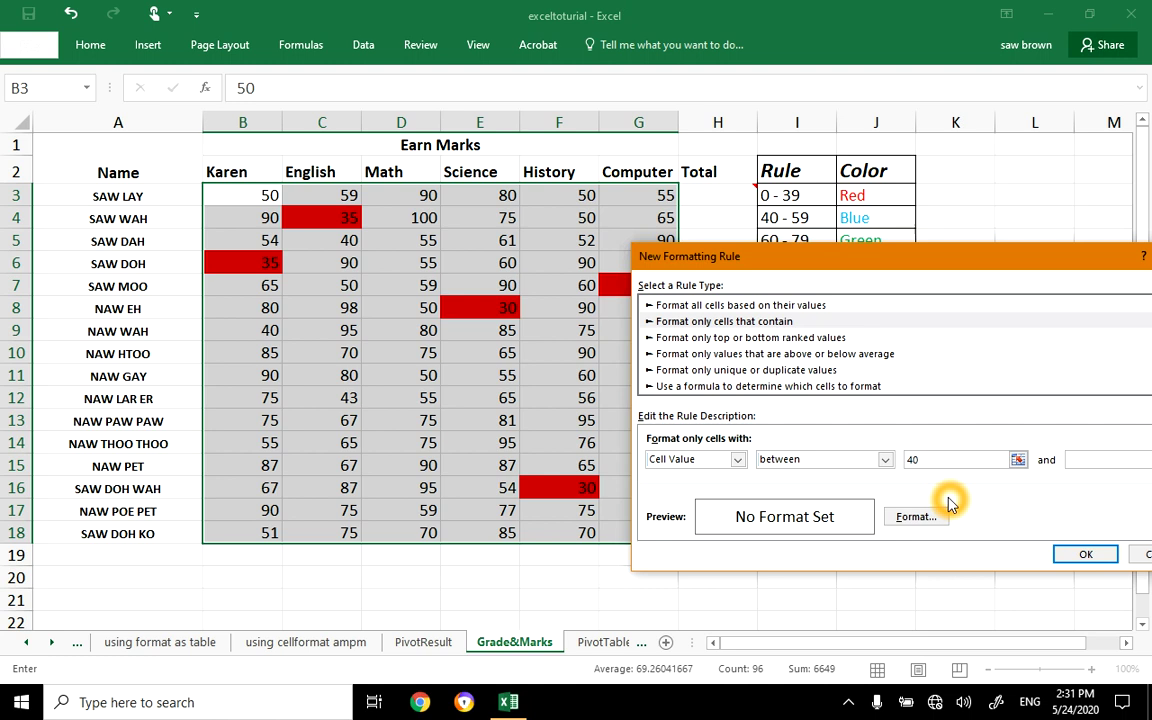
{"action": "left_click", "coordinate": [1100, 464]}
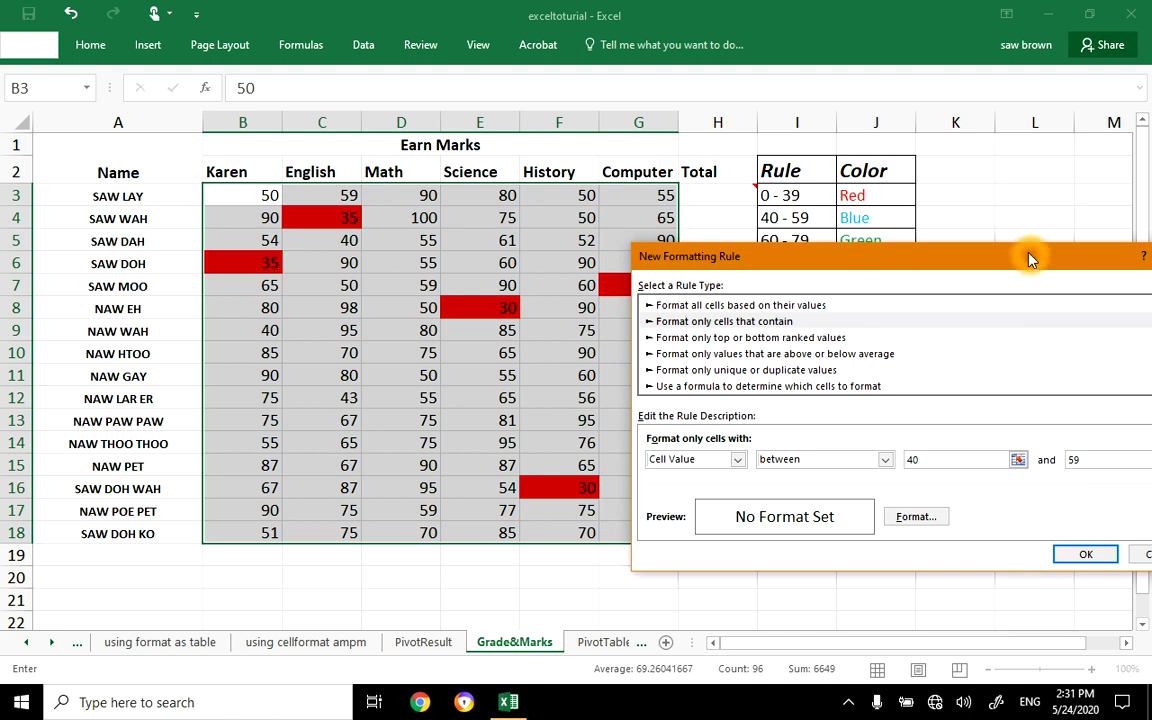
{"action": "left_click_drag", "start_coordinate": [1031, 260], "coordinate": [966, 296]}
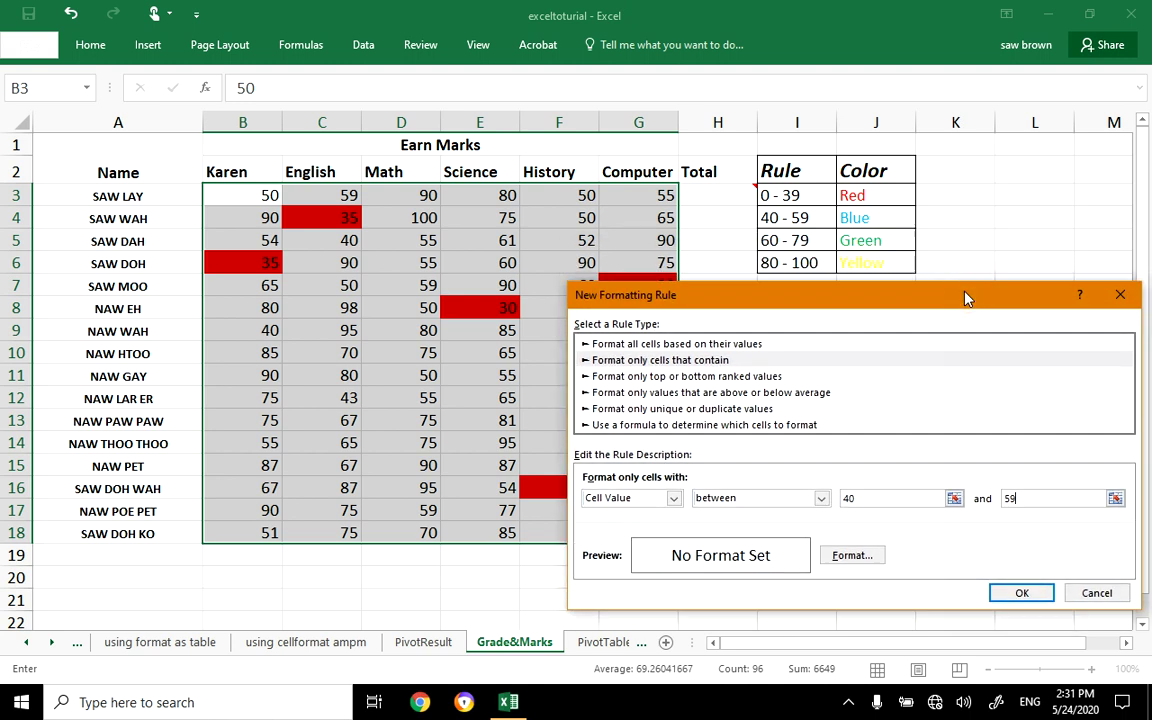
- Give the 40 to 59 rule a light blue background fill, accept the rule and apply it to the marks
{"action": "left_click", "coordinate": [868, 556]}
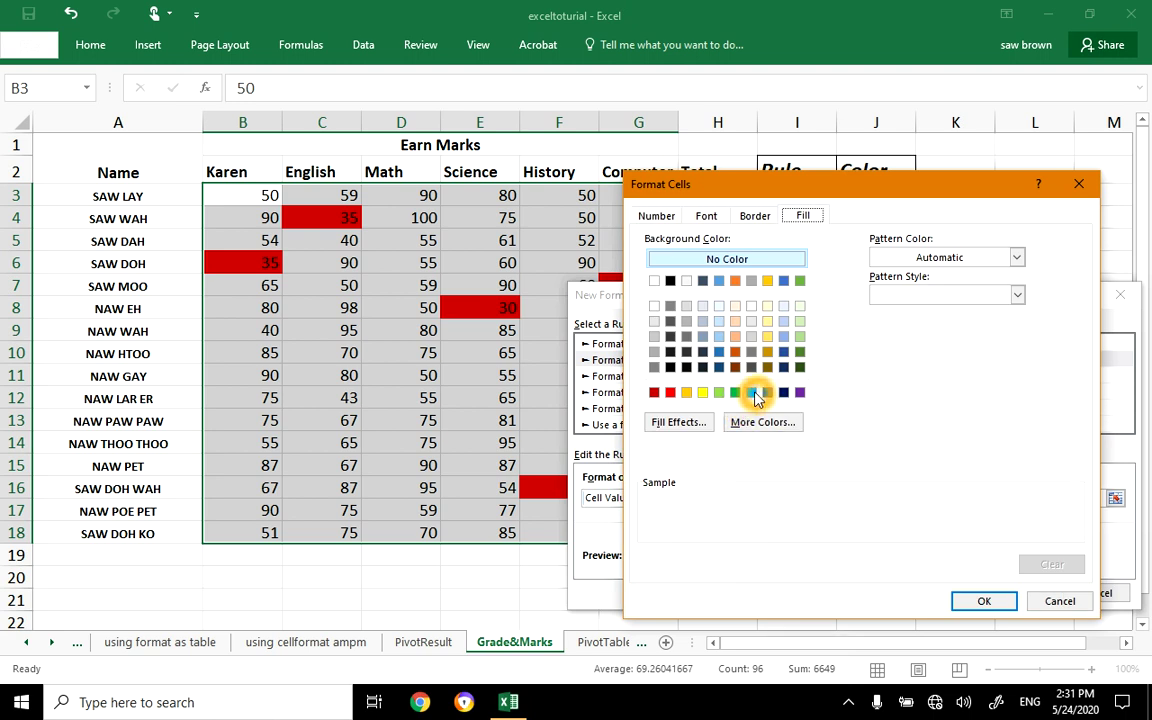
{"action": "left_click", "coordinate": [755, 396]}
{"action": "left_click", "coordinate": [985, 601]}
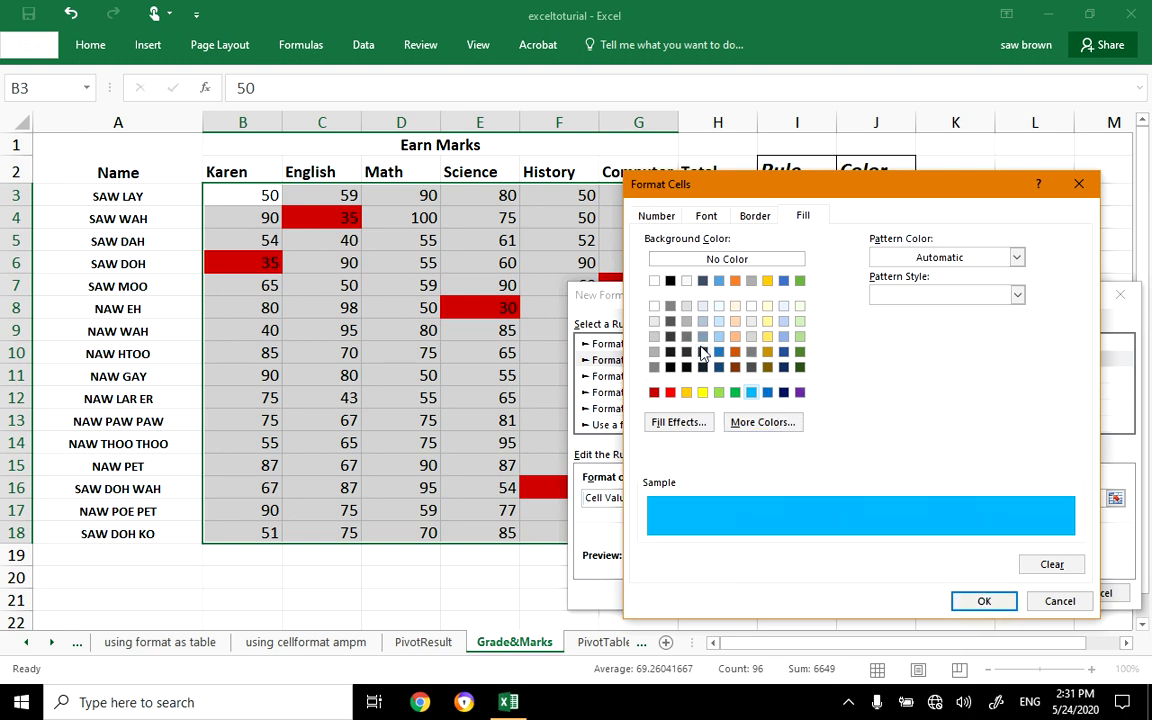
{"action": "left_click", "coordinate": [978, 601]}
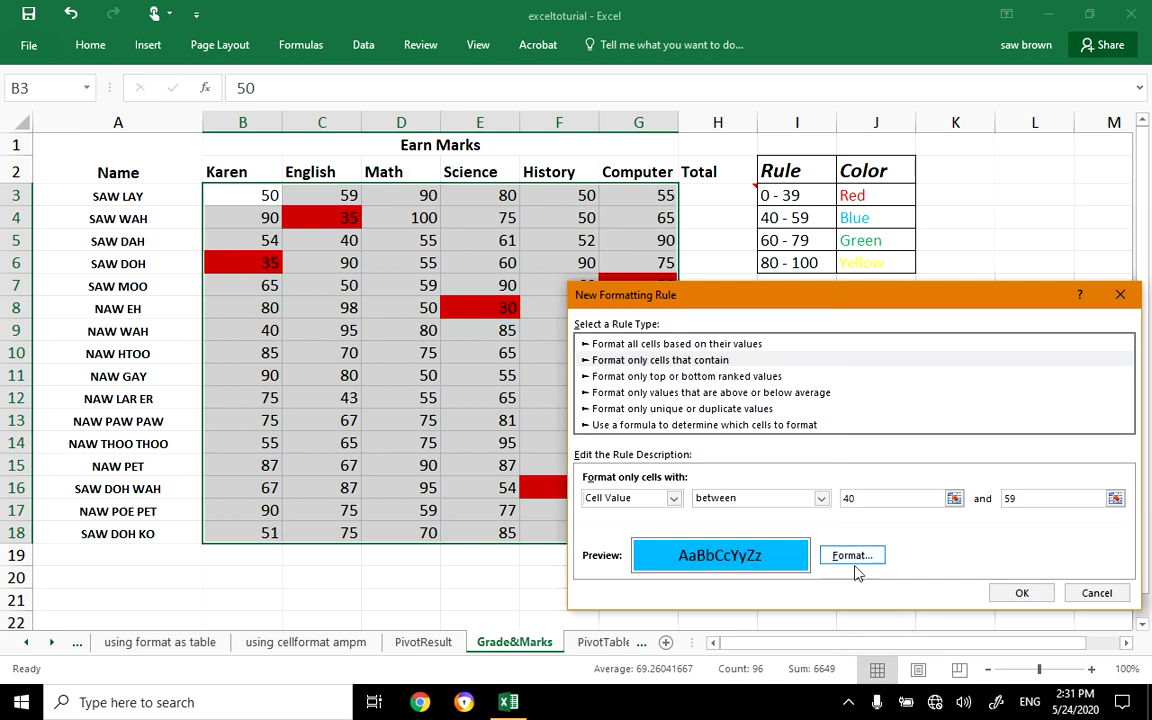
{"action": "left_click", "coordinate": [1022, 593]}
{"action": "left_click", "coordinate": [1097, 546]}
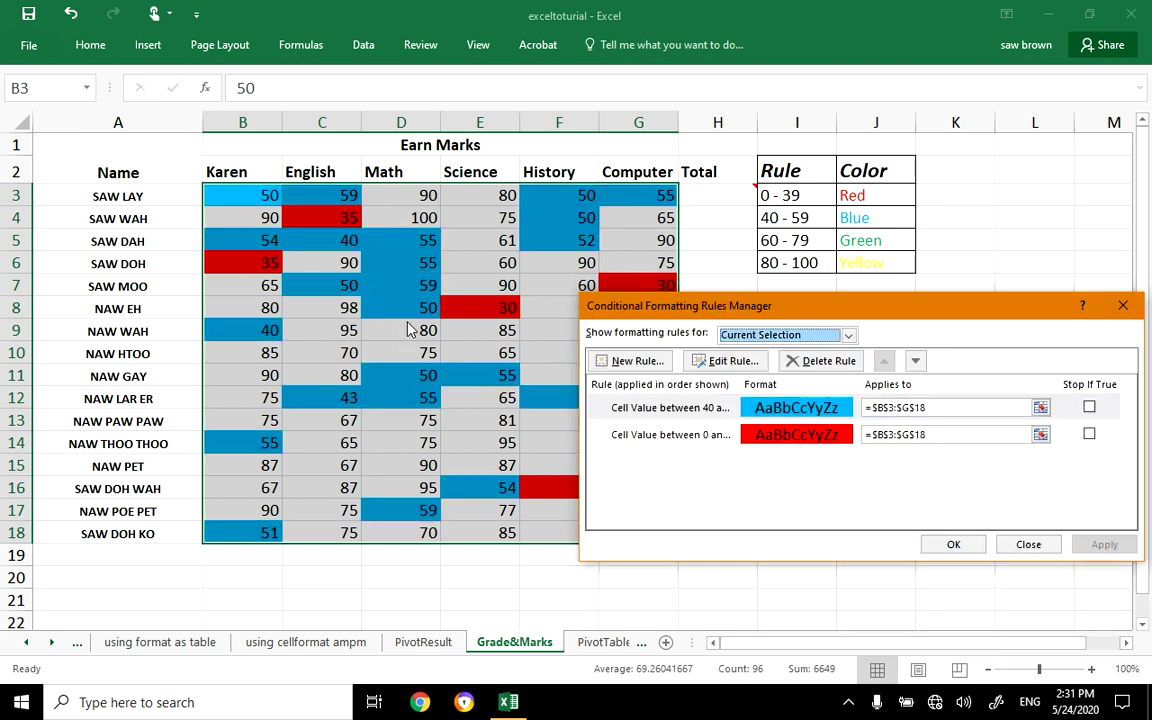
- Add a rule that formats only cells containing a cell value between 60 and 79
{"action": "left_click", "coordinate": [638, 362]}
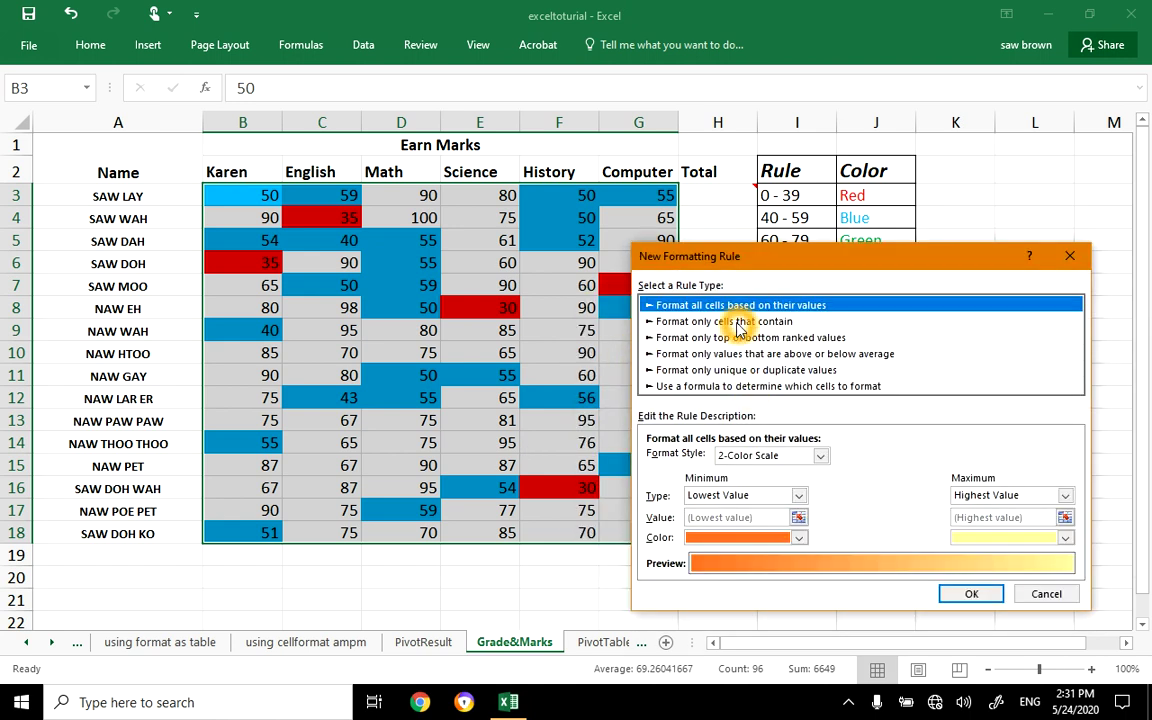
{"action": "left_click", "coordinate": [738, 323]}
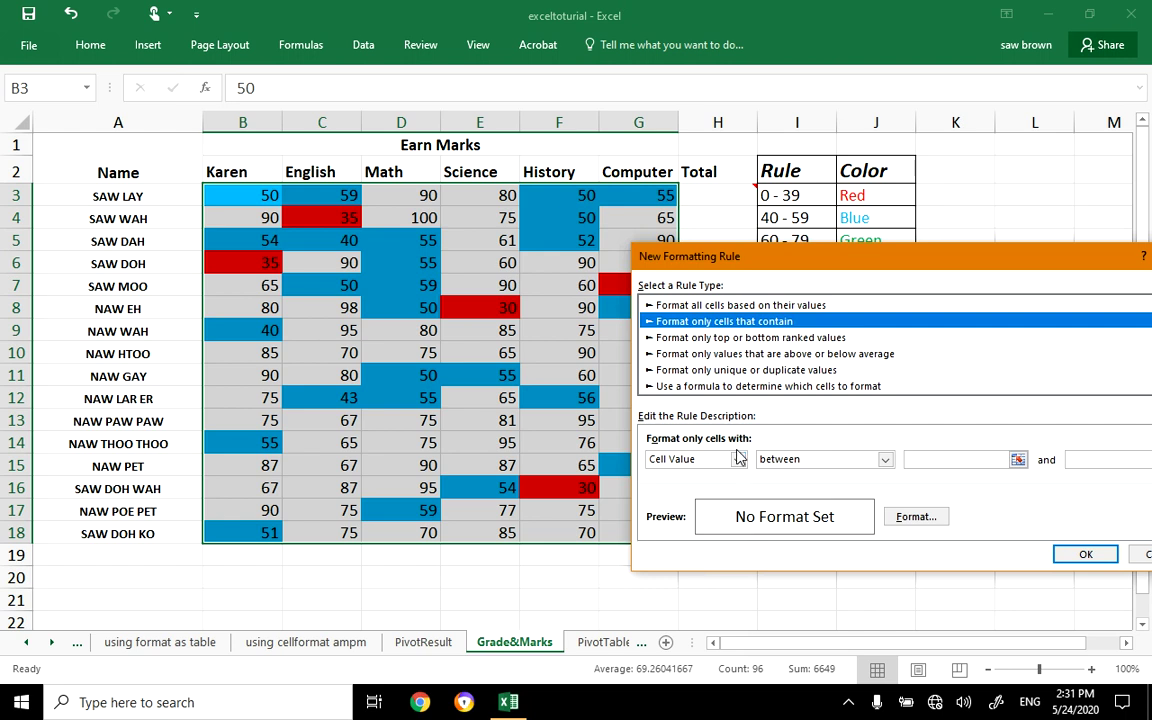
{"action": "left_click", "coordinate": [921, 461]}
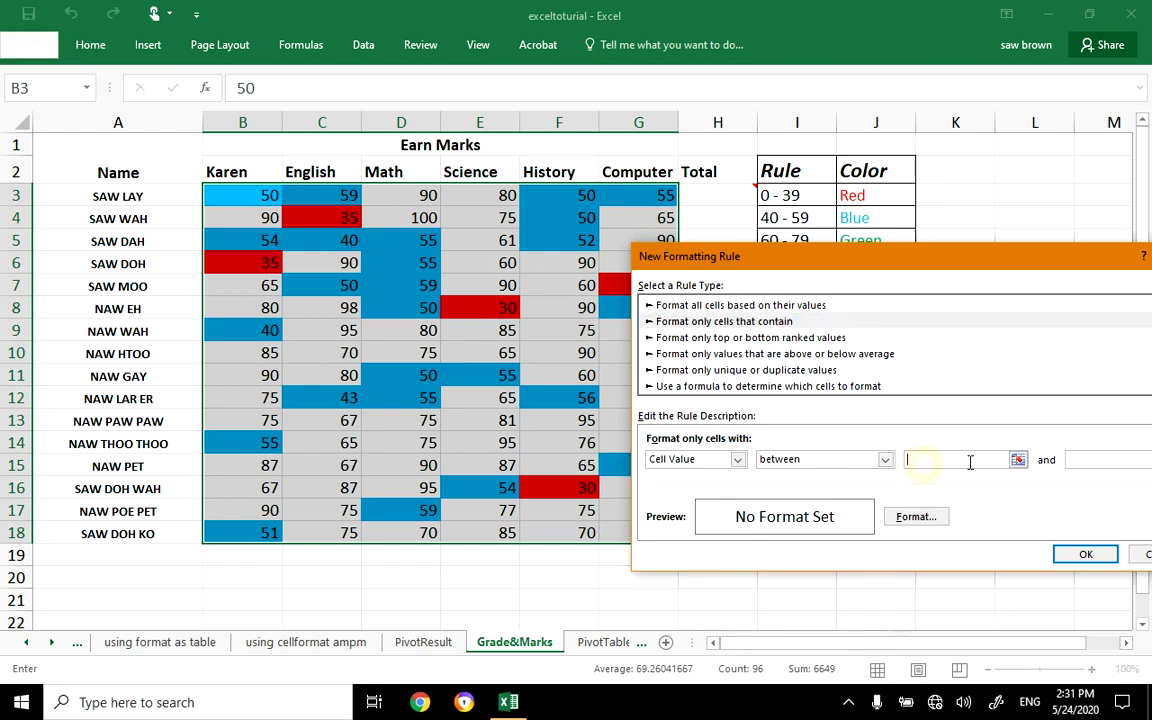
{"action": "left_click_drag", "start_coordinate": [860, 265], "coordinate": [846, 288]}
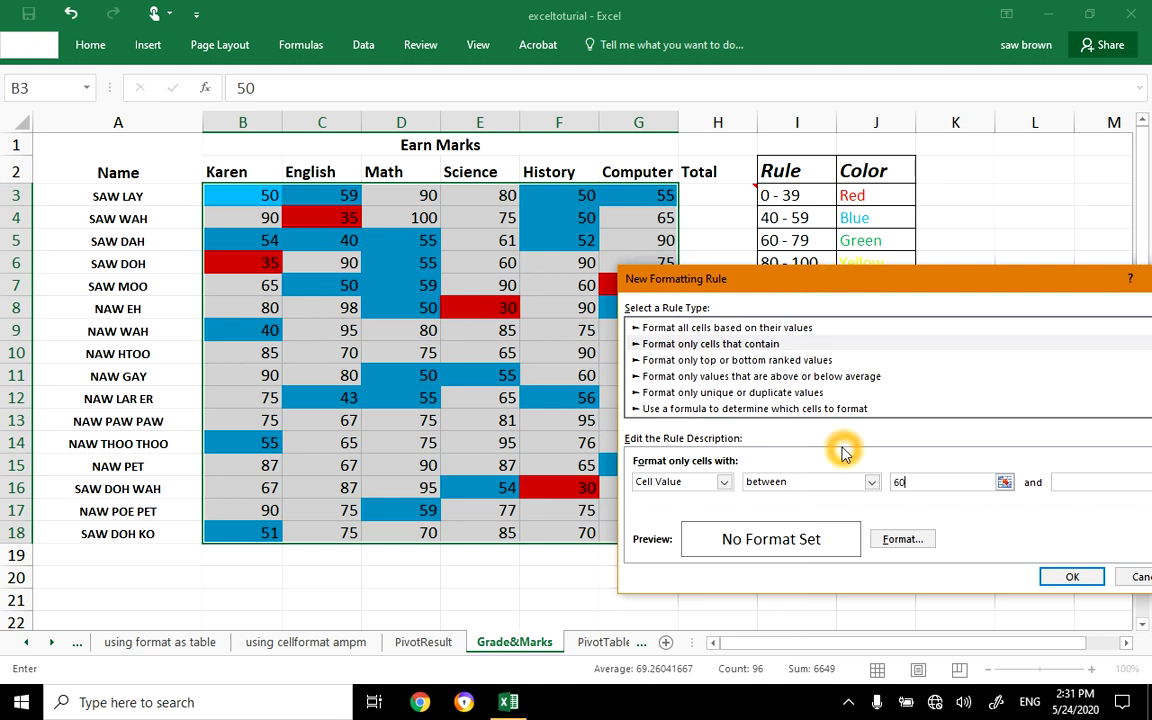
{"action": "left_click", "coordinate": [1070, 481]}
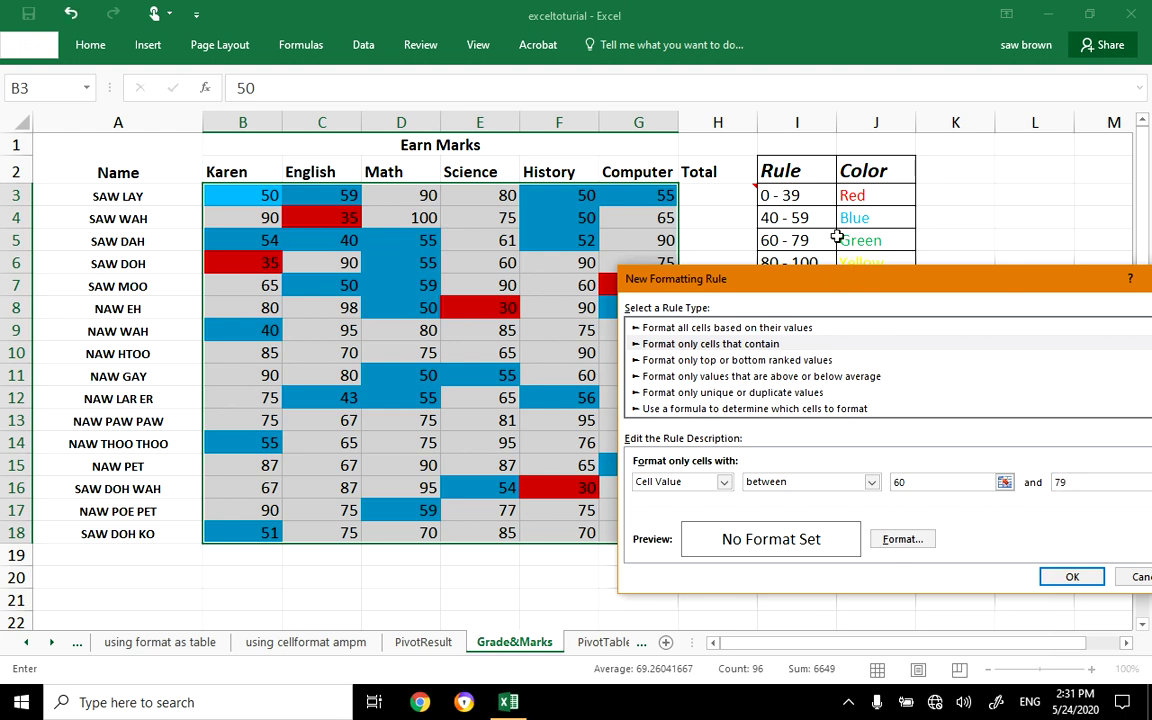
- Give the 60 to 79 rule a green background fill, accept the rule and apply it to the marks
{"action": "left_click", "coordinate": [887, 537]}
{"action": "left_click", "coordinate": [735, 394]}
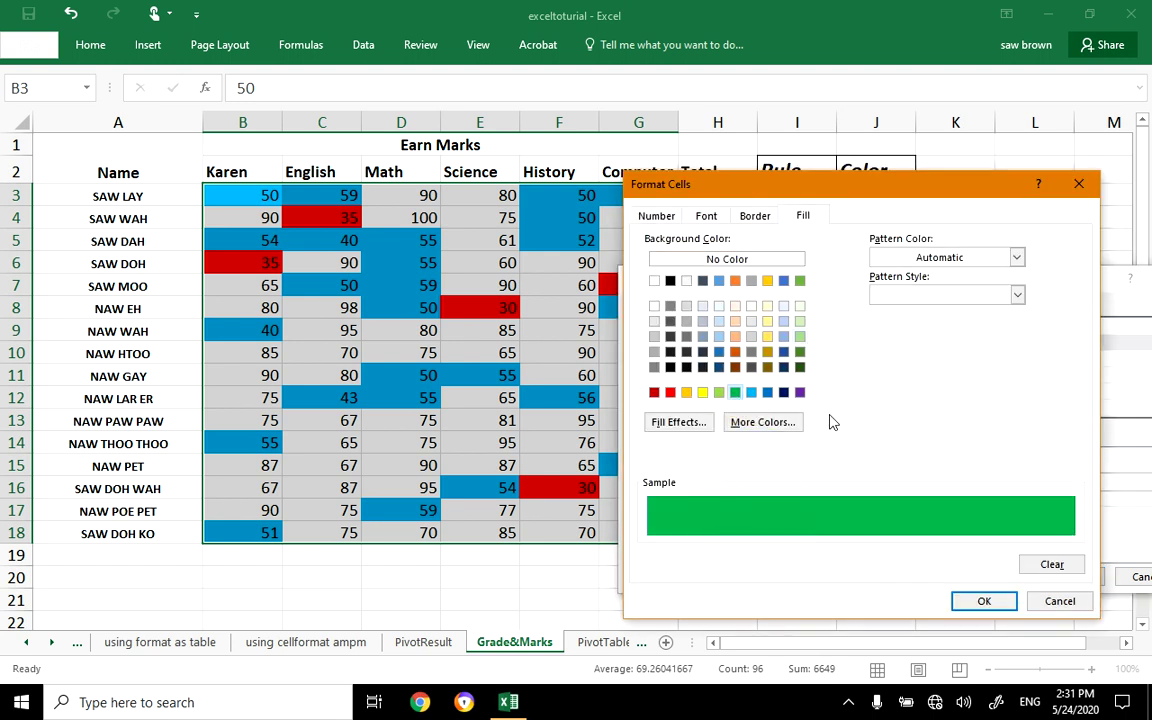
{"action": "left_click", "coordinate": [984, 601]}
{"action": "left_click", "coordinate": [1072, 578]}
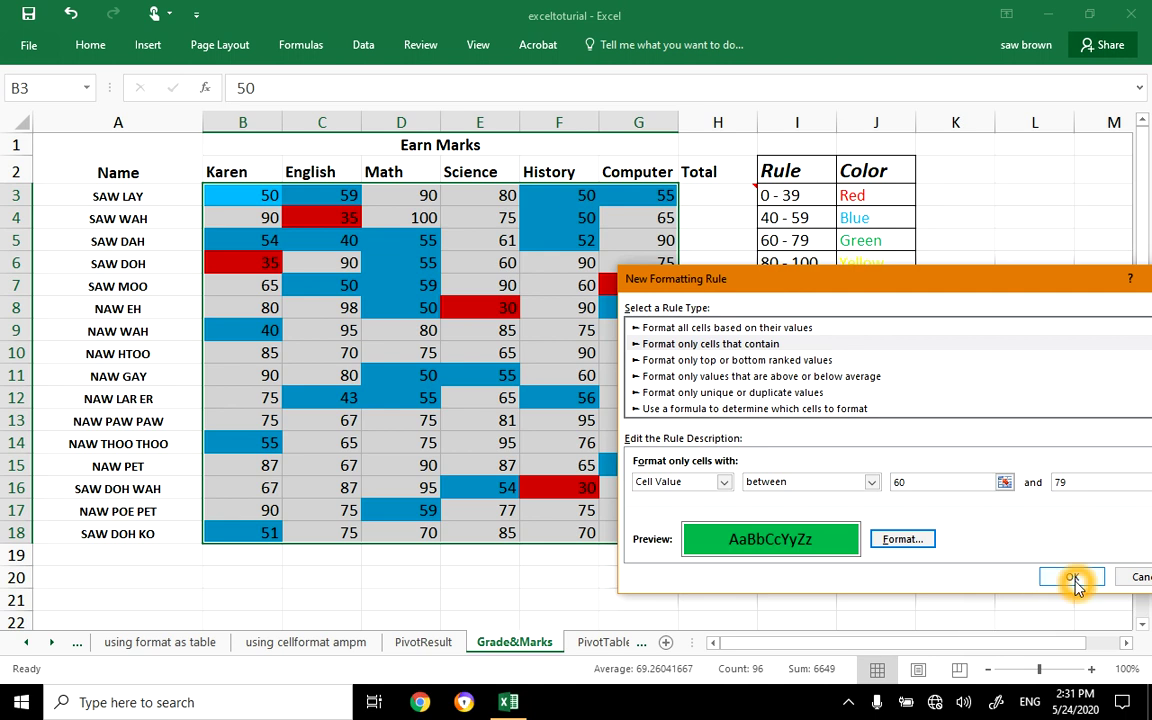
{"action": "left_click_drag", "start_coordinate": [920, 278], "coordinate": [899, 268]}
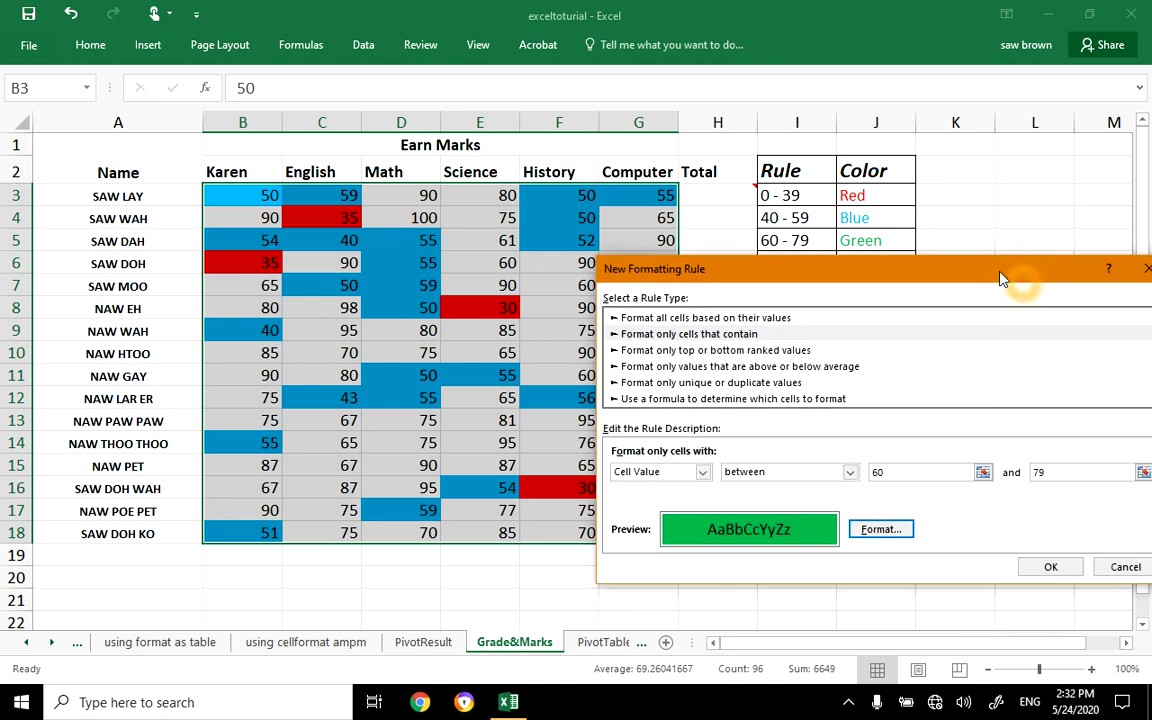
{"action": "left_click", "coordinate": [1050, 567]}
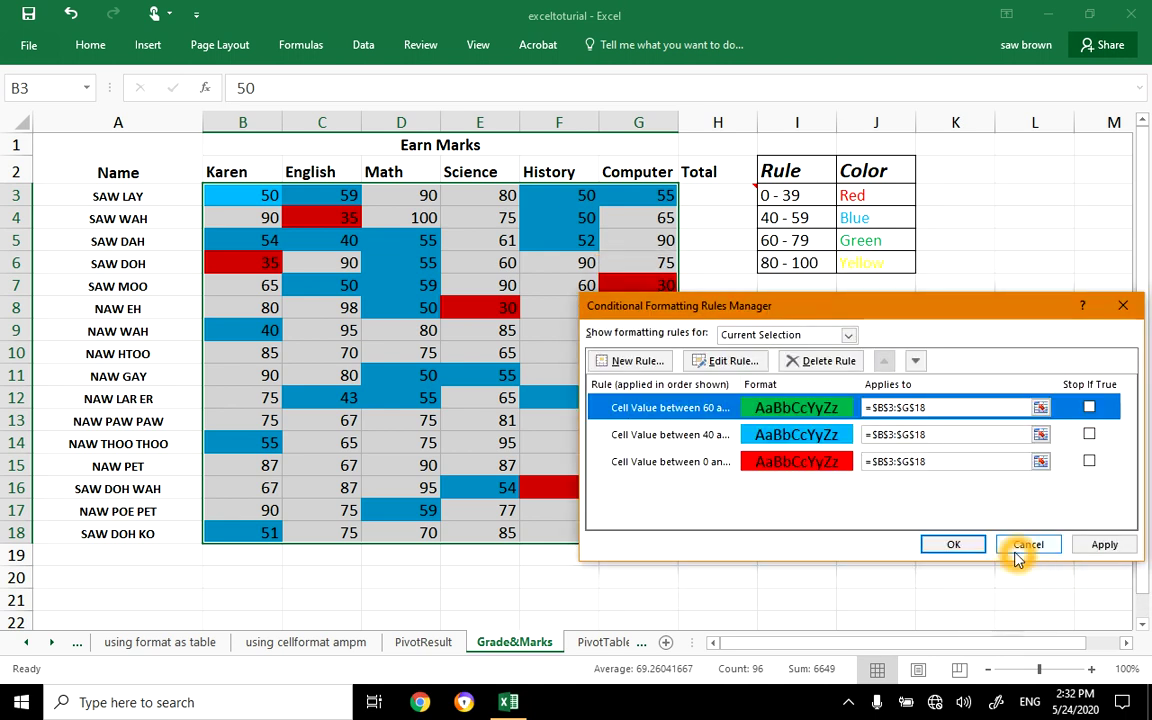
{"action": "left_click", "coordinate": [1103, 545]}
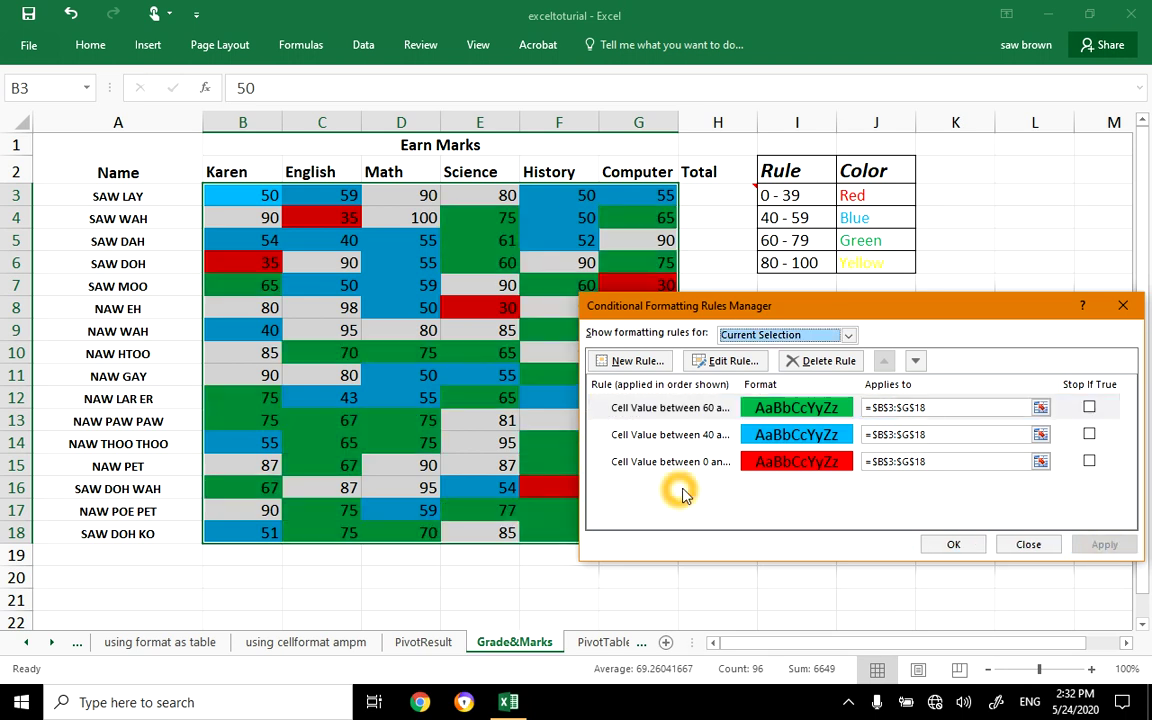
- Add a rule that formats only cells containing a cell value between 80 and 100
{"action": "left_click", "coordinate": [640, 362]}
{"action": "left_click", "coordinate": [710, 322]}
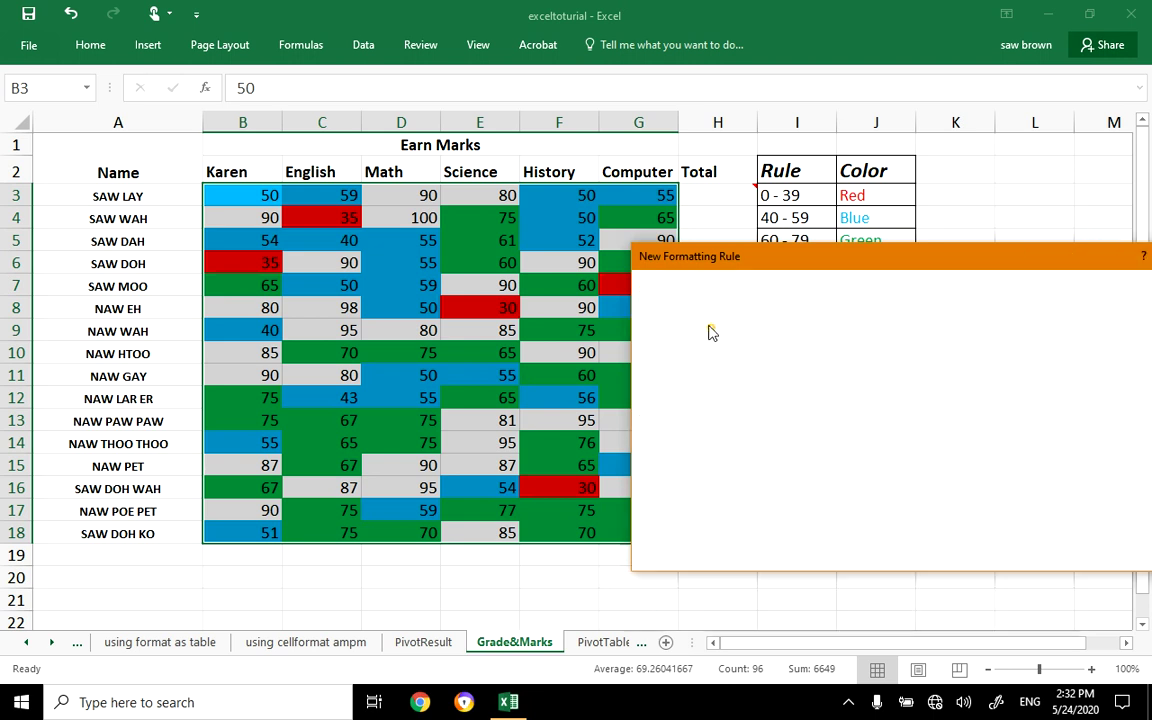
{"action": "left_click", "coordinate": [930, 462]}
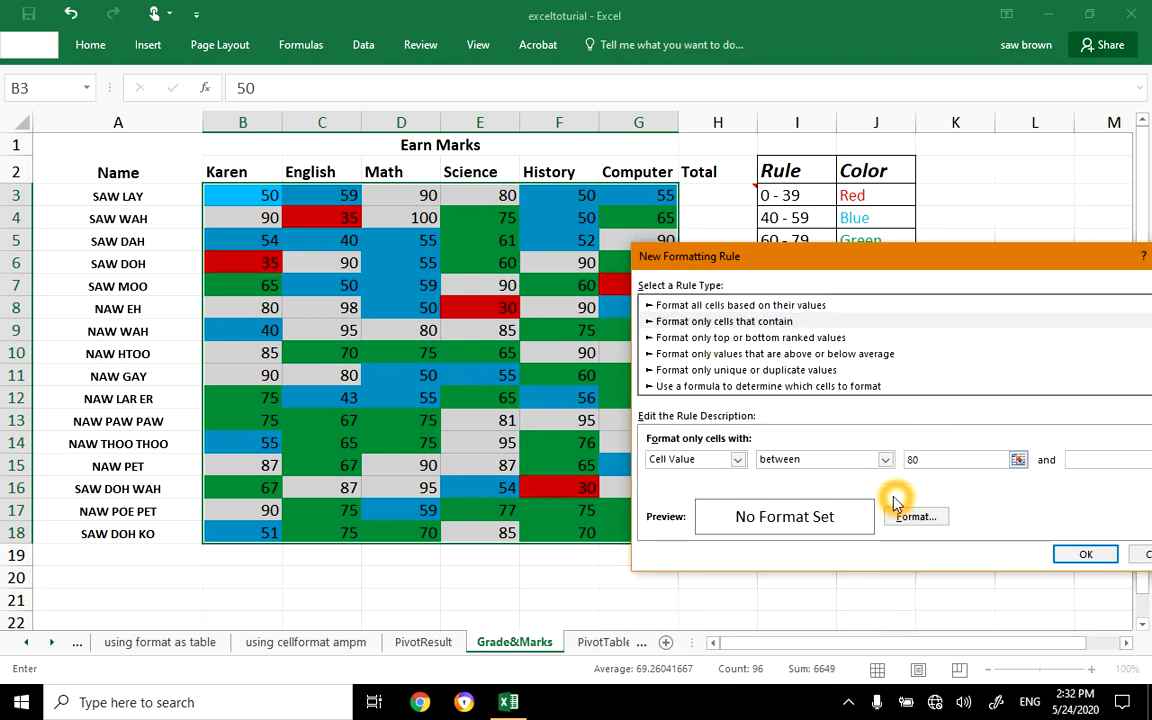
{"action": "left_click", "coordinate": [1093, 457]}
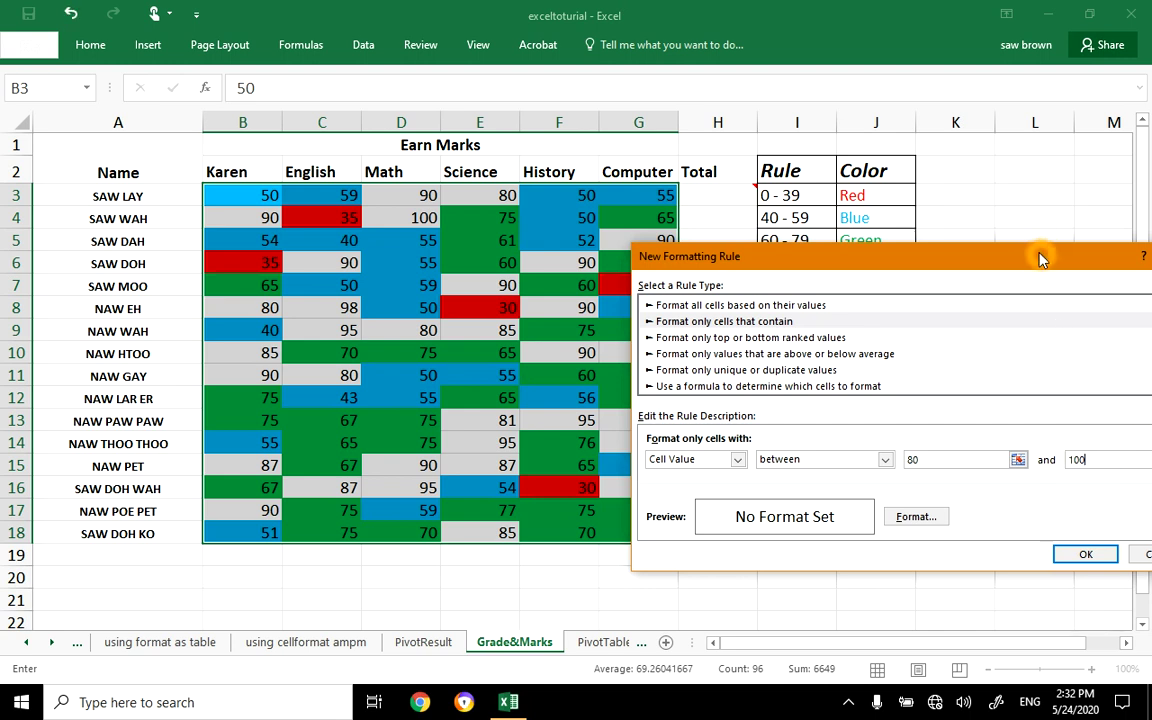
{"action": "left_click_drag", "start_coordinate": [1040, 259], "coordinate": [995, 299]}
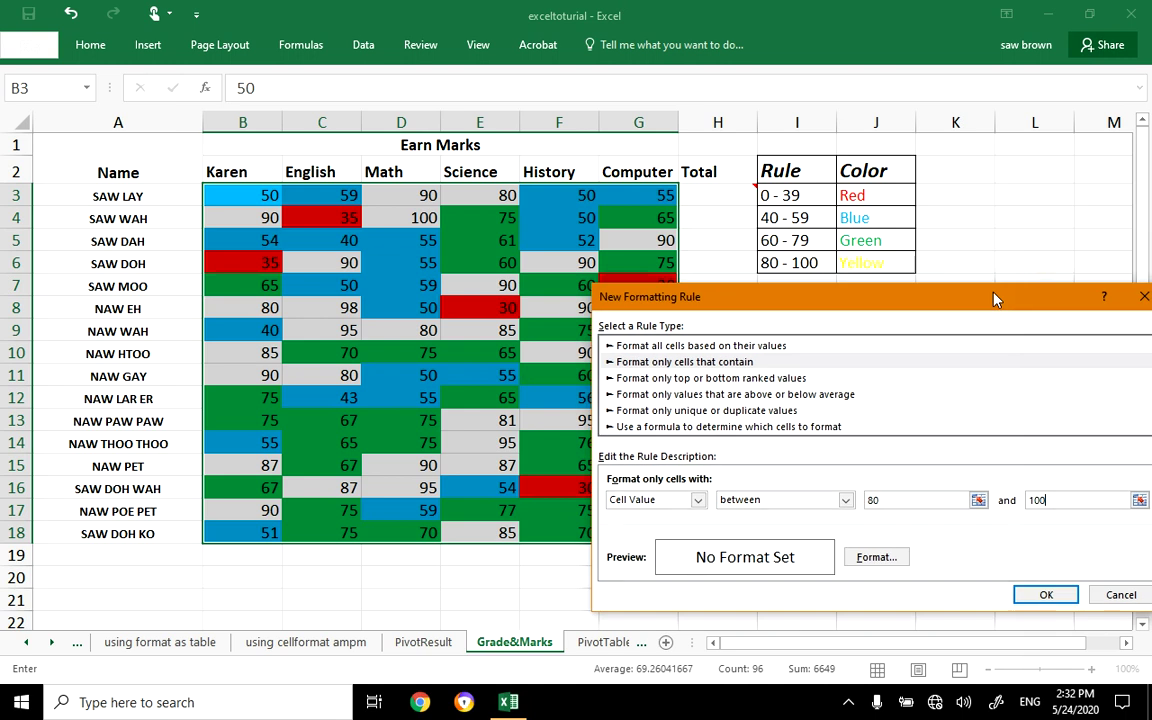
- Give the 80 to 100 rule a yellow background fill, apply it to the marks and close the rules manager
{"action": "left_click", "coordinate": [875, 557]}
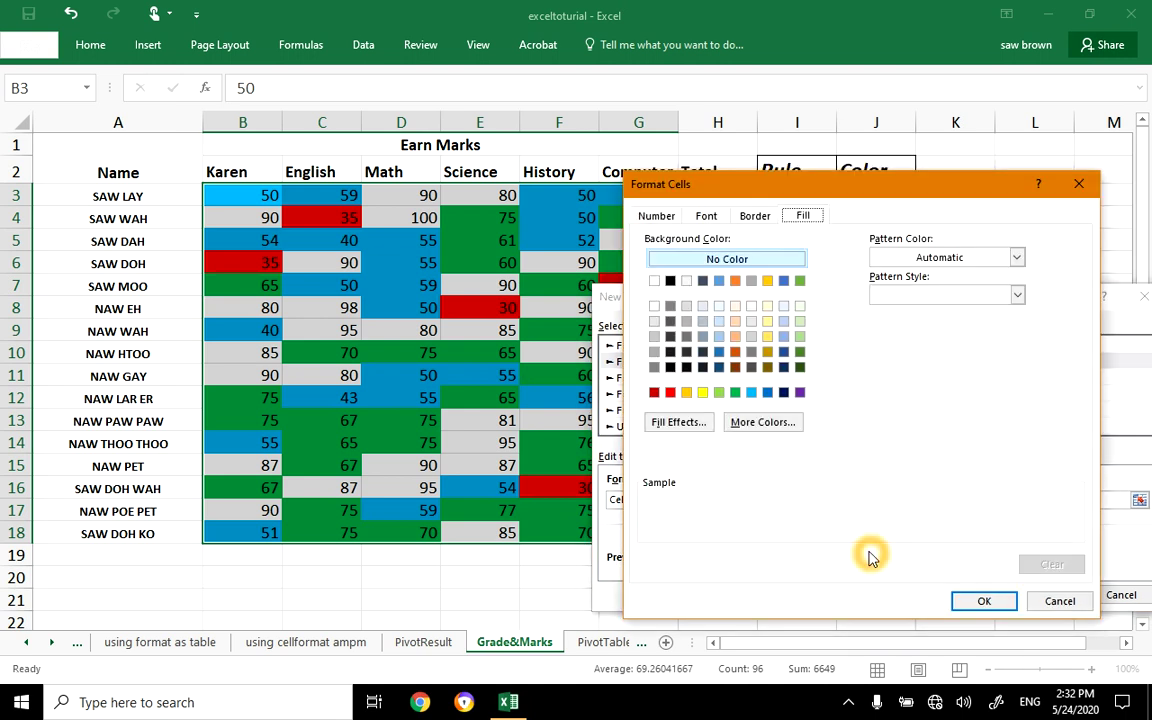
{"action": "left_click", "coordinate": [702, 395]}
{"action": "left_click", "coordinate": [980, 600]}
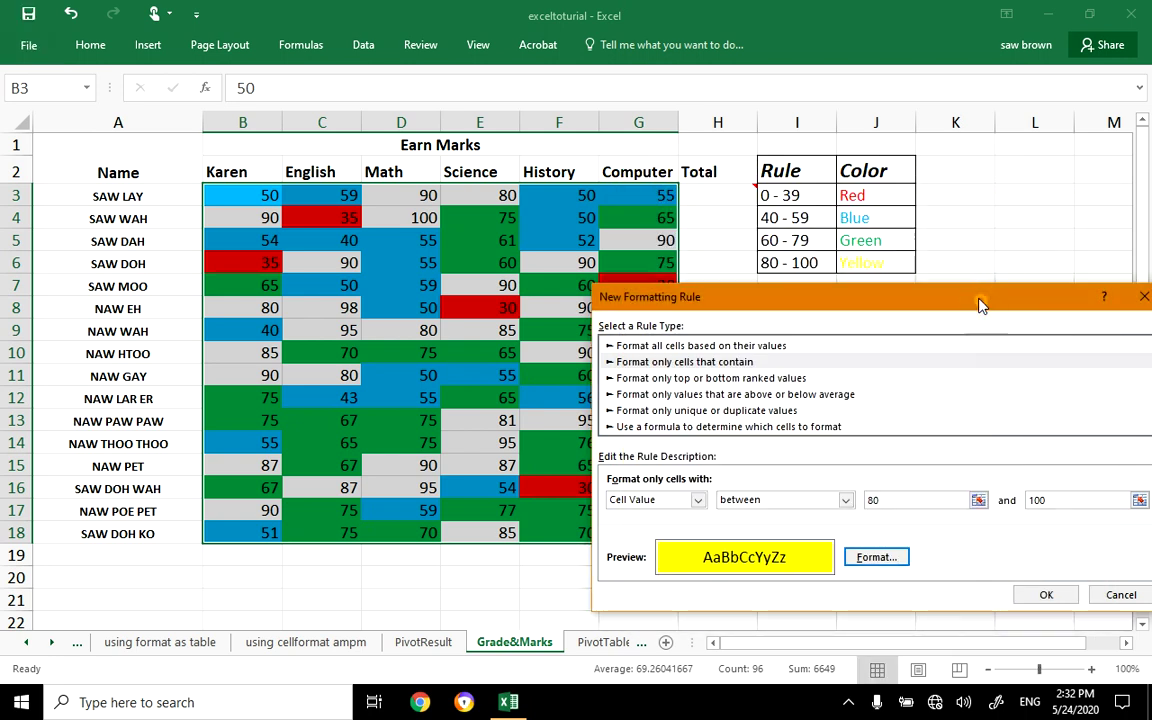
{"action": "left_click_drag", "start_coordinate": [979, 303], "coordinate": [925, 206]}
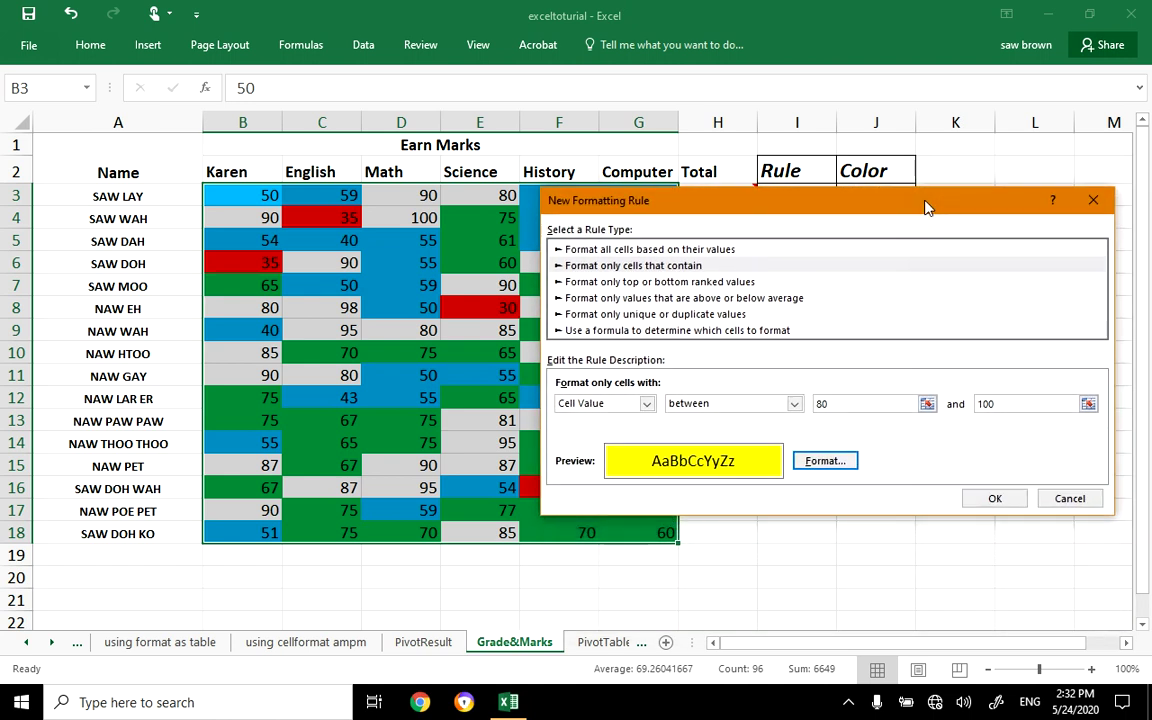
{"action": "left_click", "coordinate": [975, 498]}
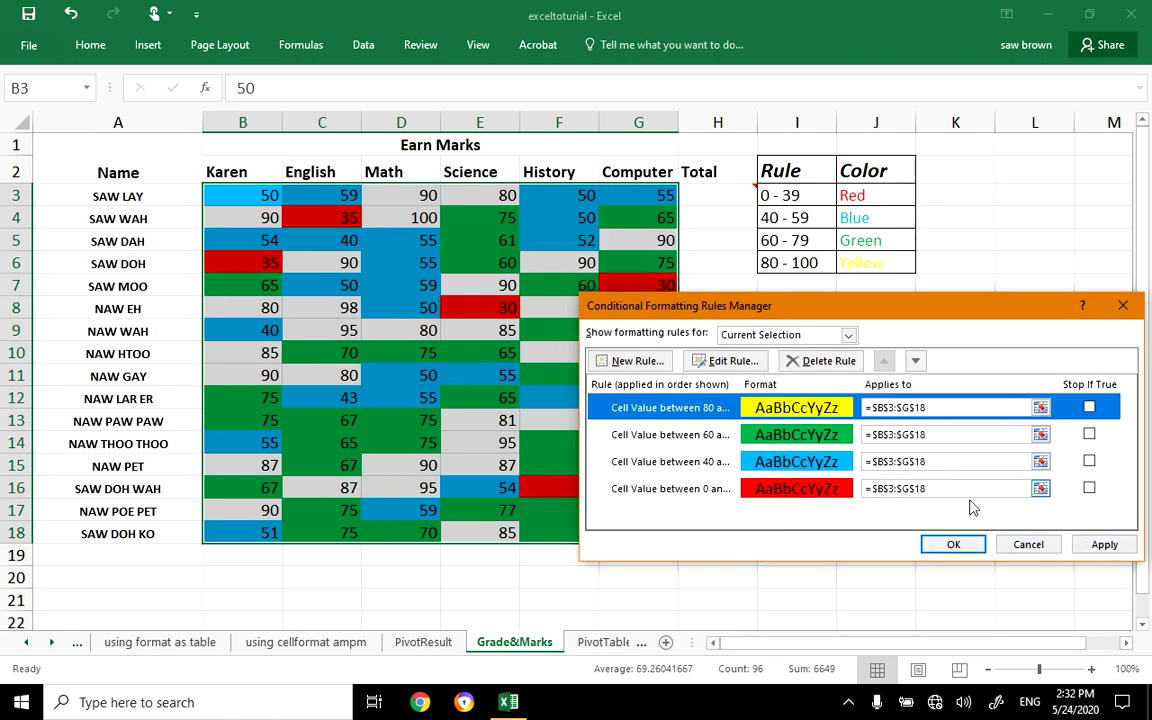
{"action": "left_click", "coordinate": [1100, 544]}
{"action": "left_click", "coordinate": [960, 542]}
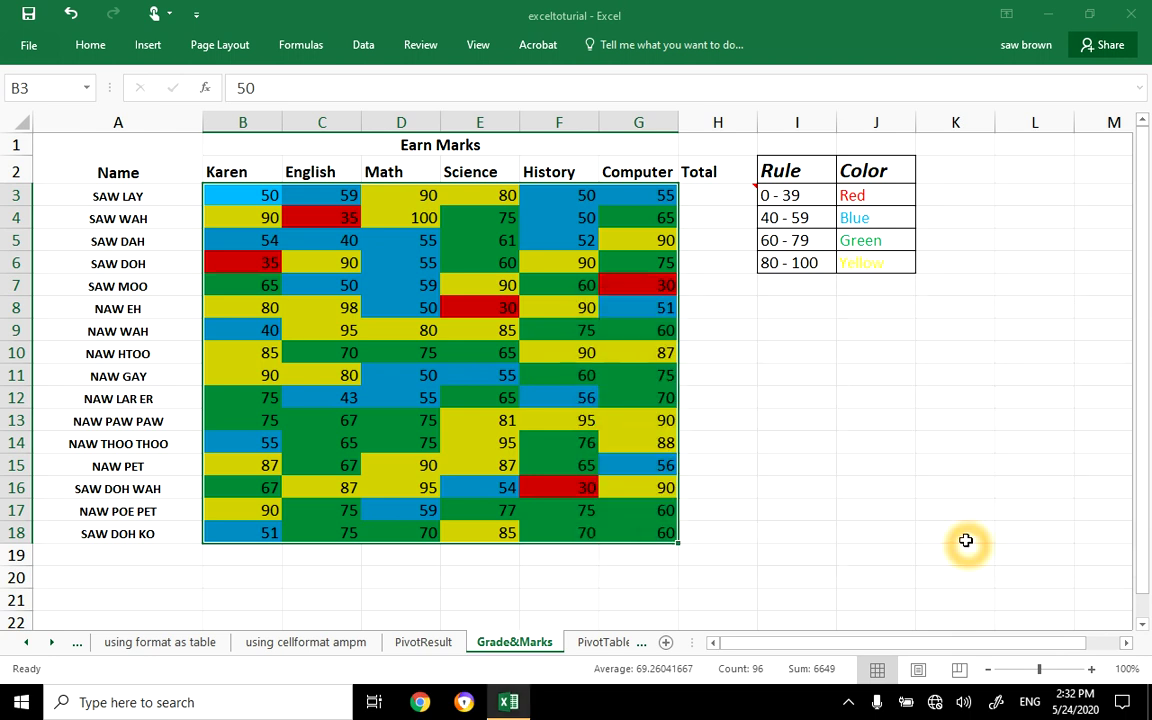
- Check the colors of the high marks in rows 3 and 4 against the rule table
{"action": "left_click", "coordinate": [410, 213]}
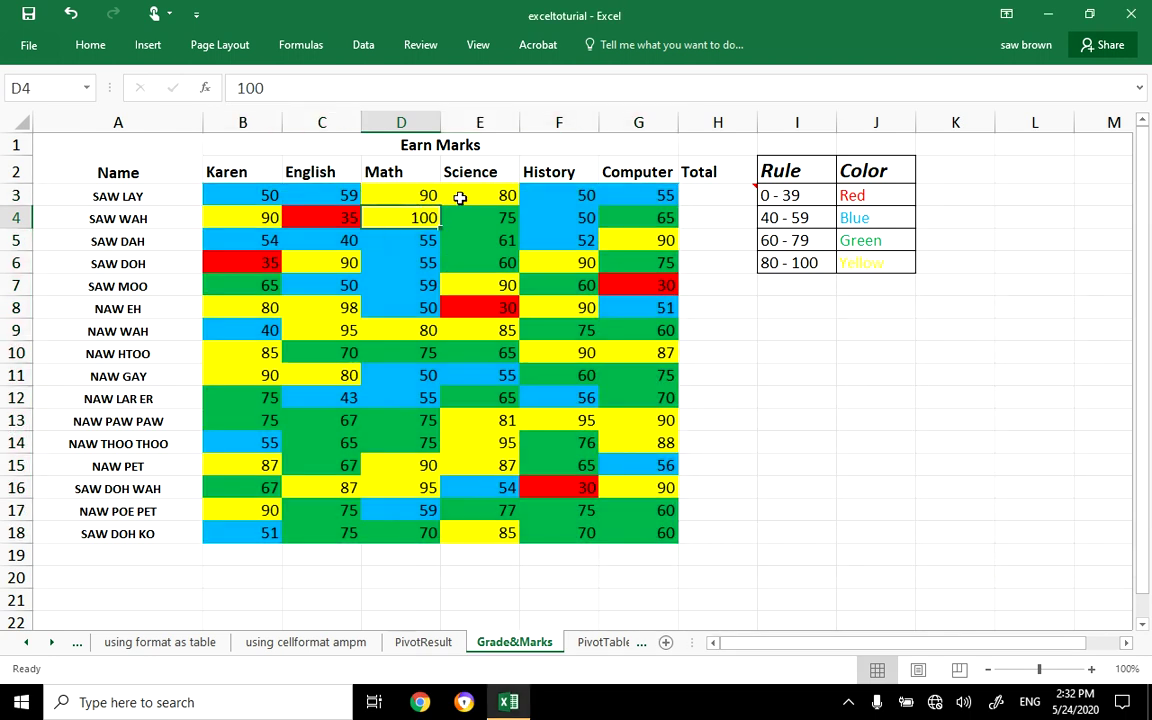
{"action": "left_click", "coordinate": [460, 198]}
{"action": "left_click", "coordinate": [404, 193]}
{"action": "left_click", "coordinate": [496, 198]}
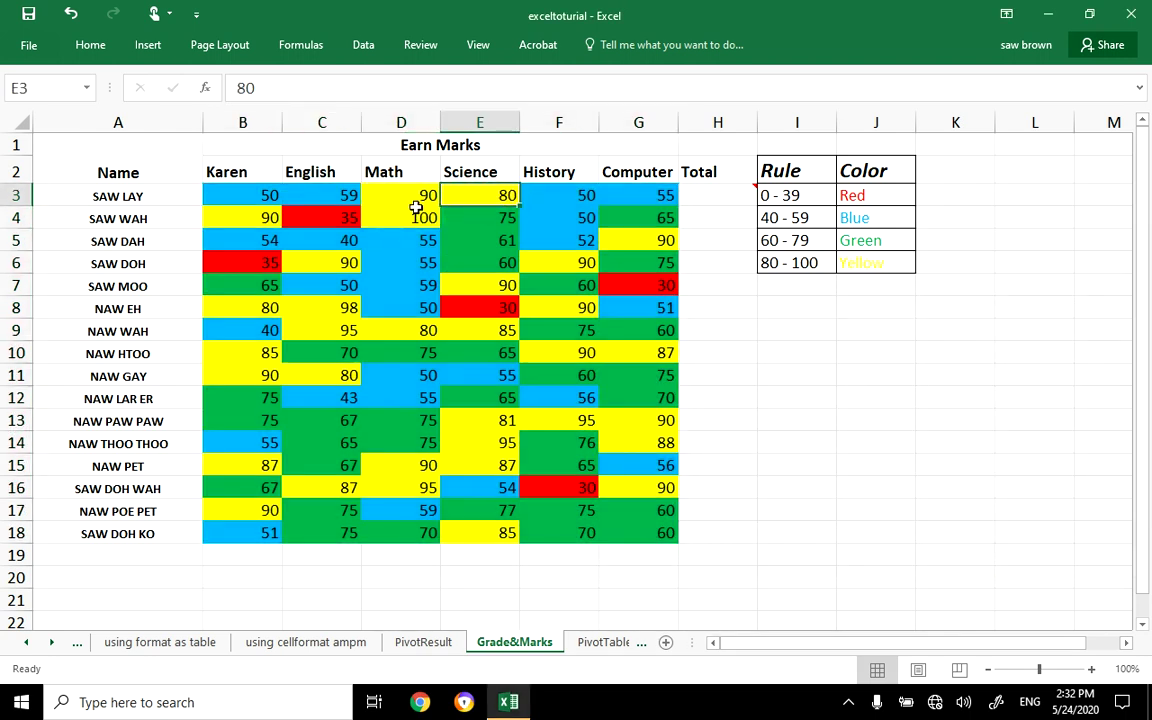
{"action": "left_click", "coordinate": [230, 215]}
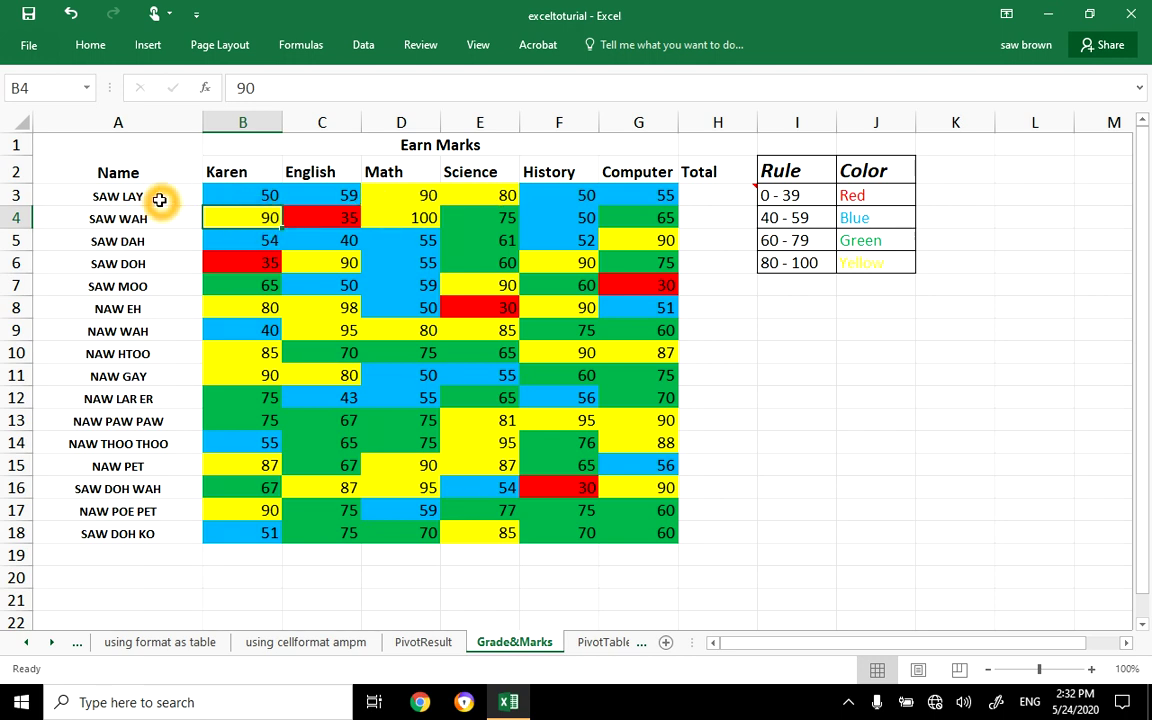
{"action": "left_click", "coordinate": [416, 197]}
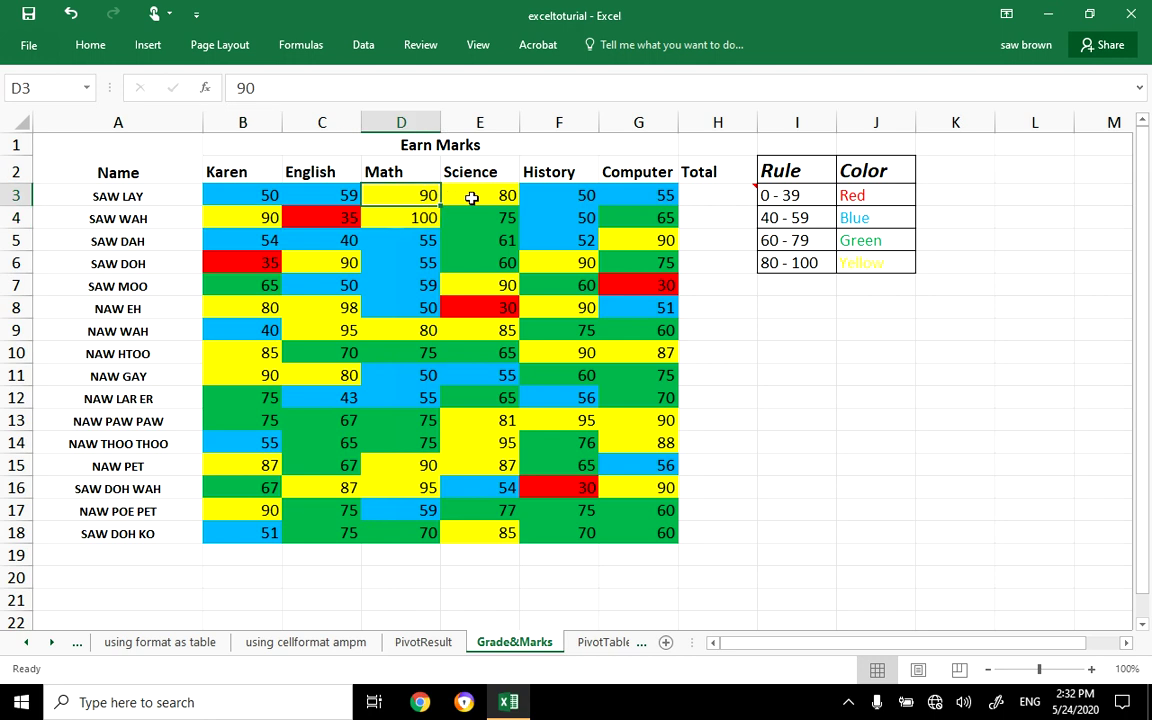
{"action": "left_click", "coordinate": [476, 196]}
{"action": "left_click", "coordinate": [388, 195]}
{"action": "left_click", "coordinate": [480, 196]}
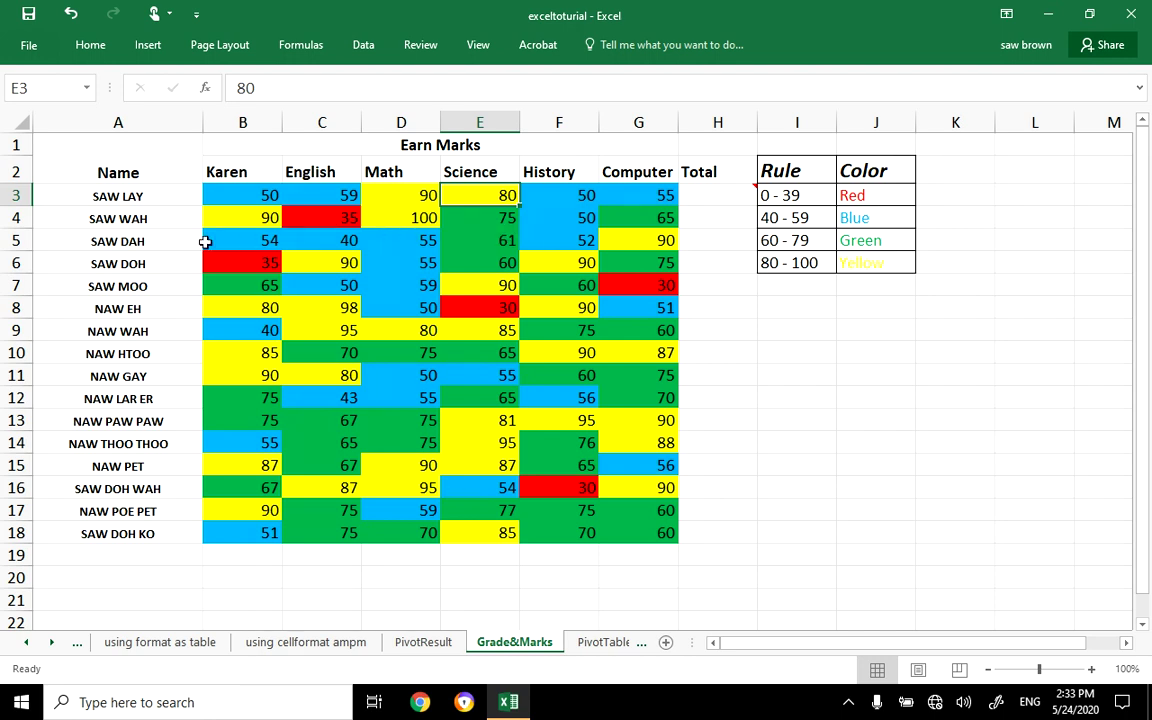
- Examine the color-coded marks of the students in rows 5 and 6
{"action": "left_click", "coordinate": [149, 242]}
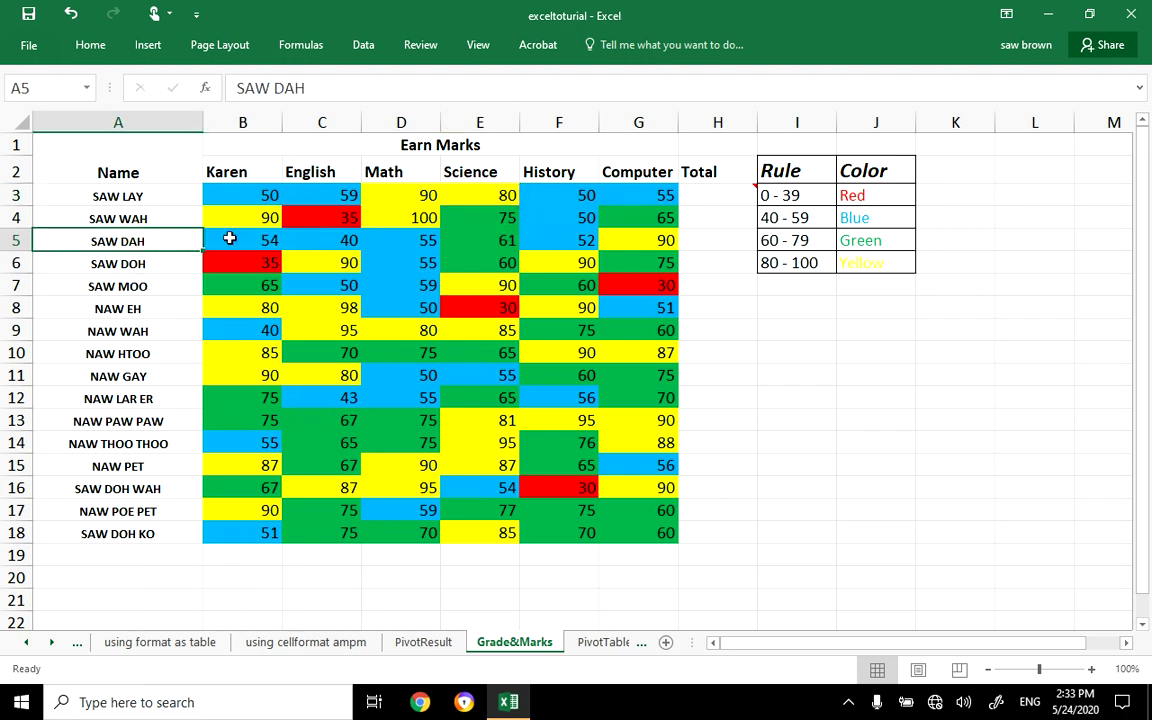
{"action": "left_click", "coordinate": [20, 241]}
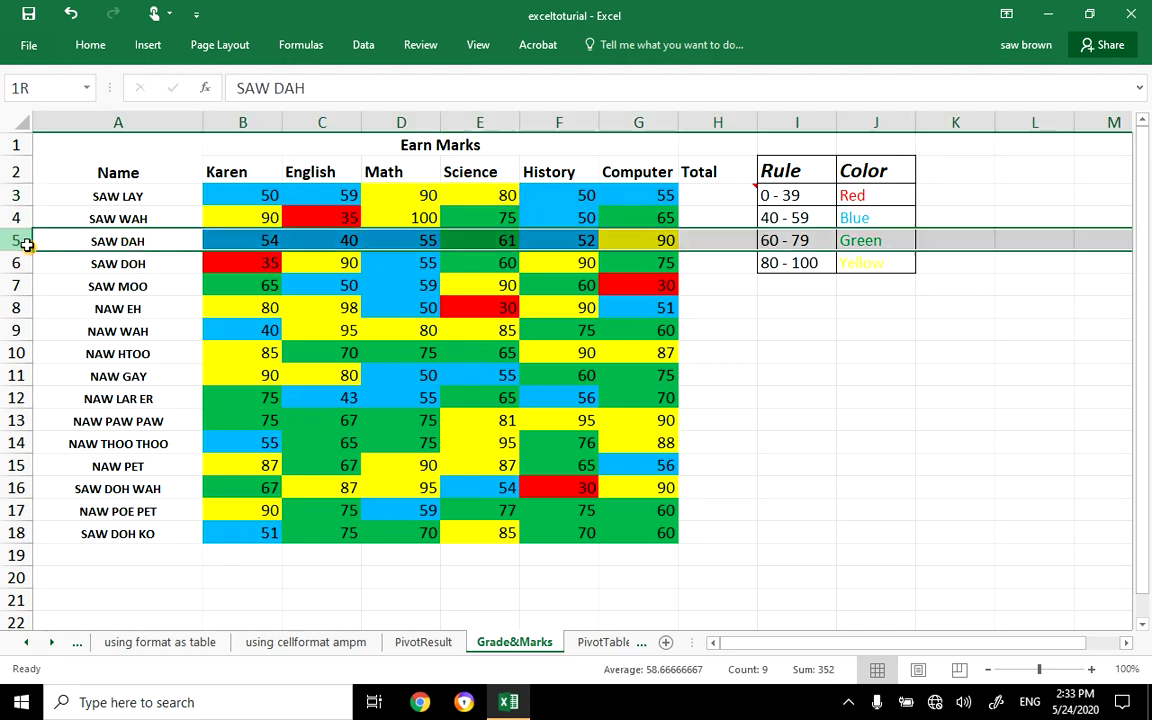
{"action": "left_click", "coordinate": [617, 243]}
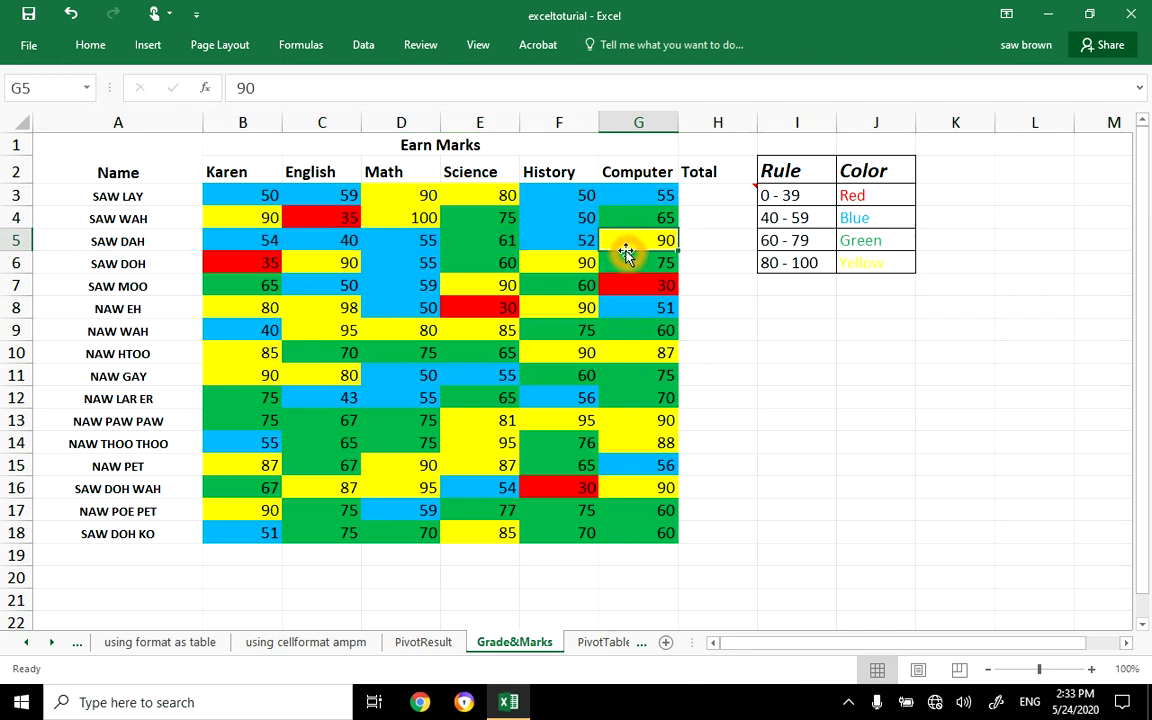
{"action": "left_click", "coordinate": [128, 241]}
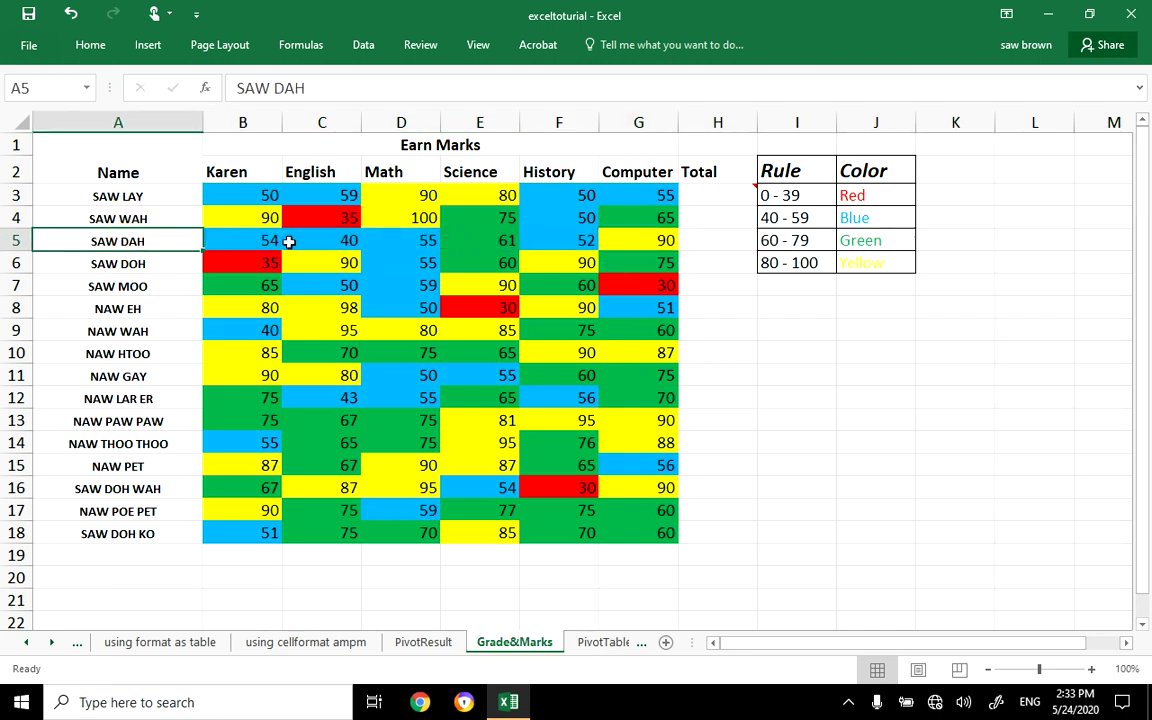
{"action": "left_click", "coordinate": [141, 263]}
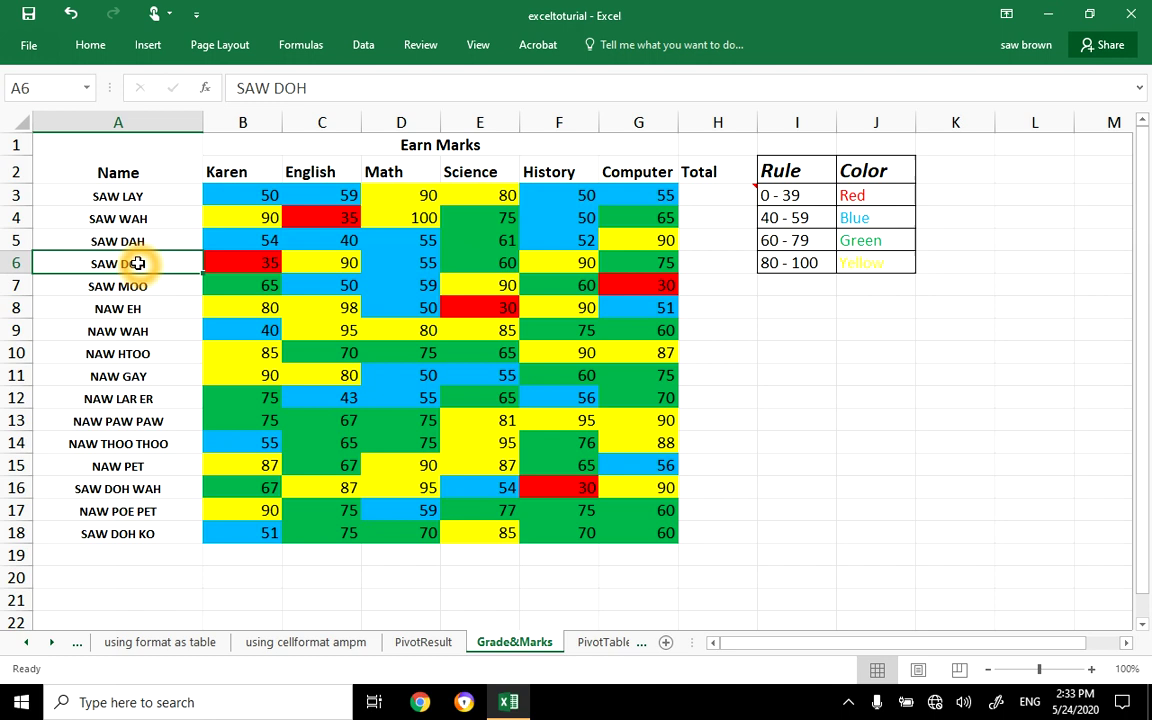
{"action": "left_click", "coordinate": [254, 266]}
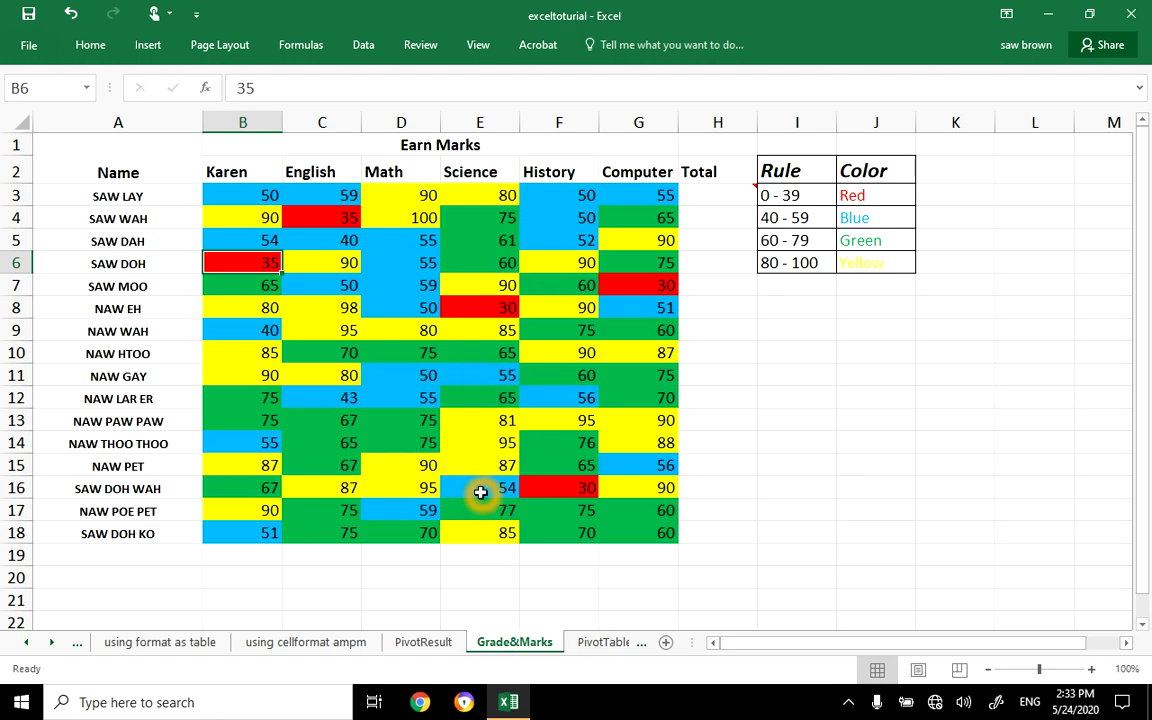
{"action": "scroll", "coordinate": [481, 491], "scroll_direction": "down", "scroll_amount": 1}
{"action": "scroll", "coordinate": [481, 491], "scroll_direction": "up", "scroll_amount": 1}
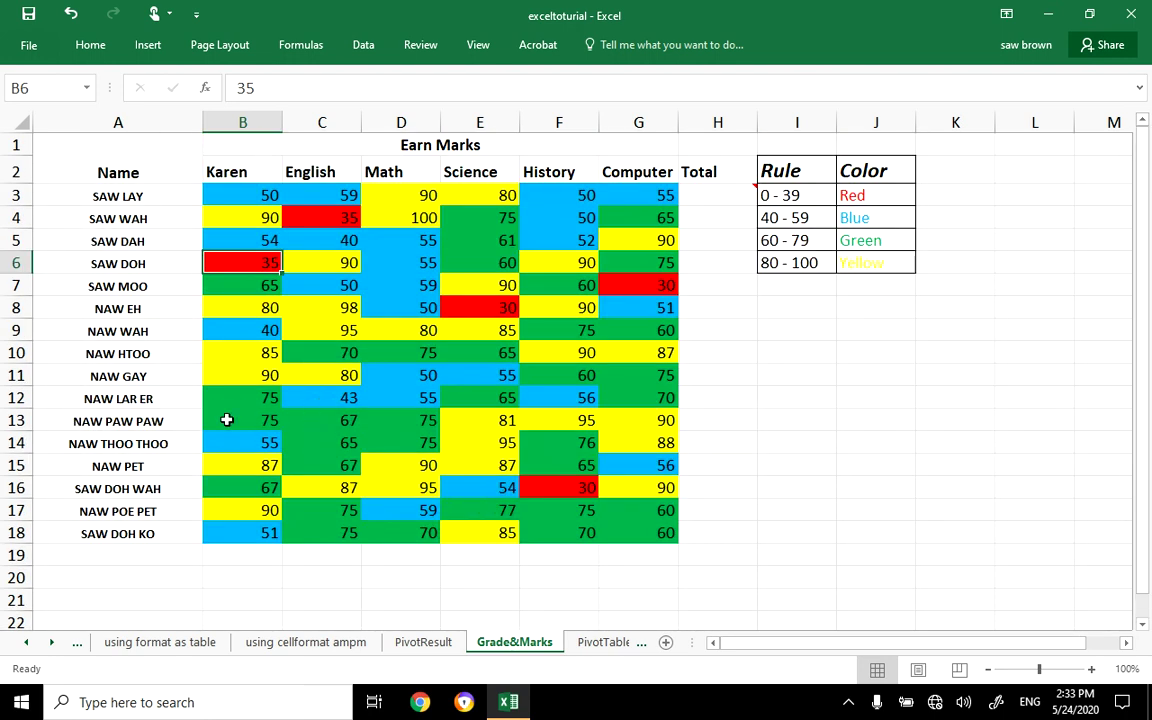
- Review the marks of the student in row 9, checking the English, Math and Science colors
{"action": "left_click", "coordinate": [16, 330]}
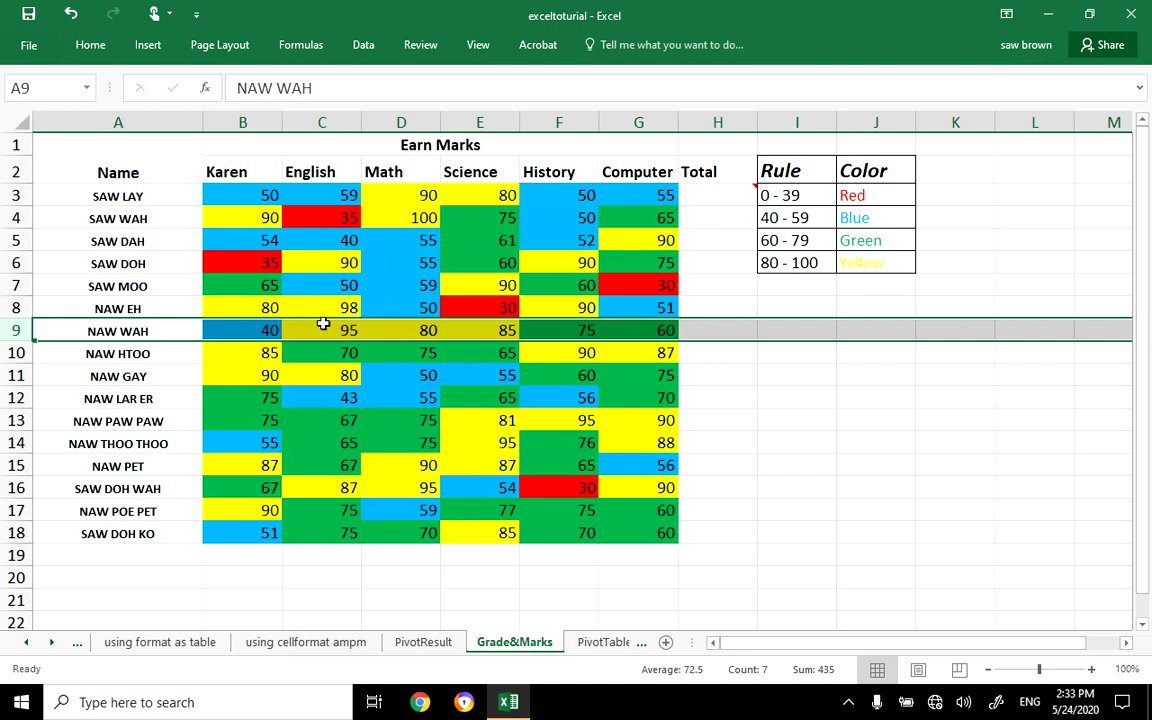
{"action": "left_click", "coordinate": [320, 326]}
{"action": "left_click", "coordinate": [445, 331]}
{"action": "left_click", "coordinate": [420, 330]}
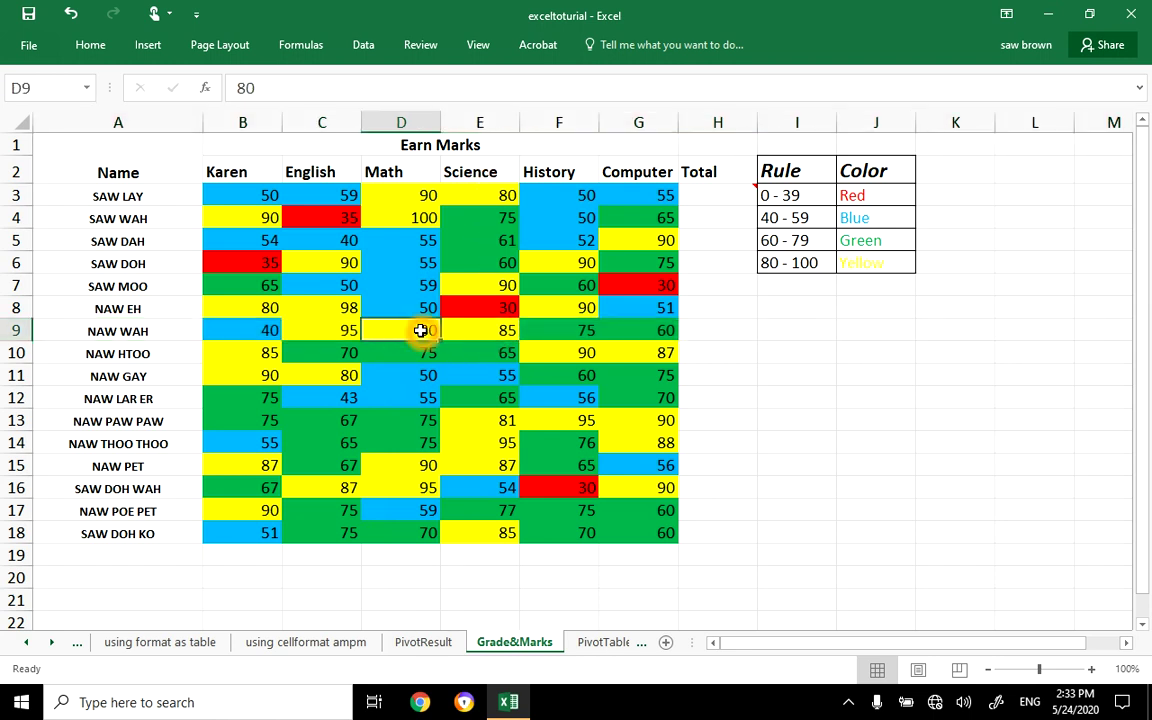
{"action": "left_click", "coordinate": [329, 333]}
{"action": "left_click", "coordinate": [404, 333]}
{"action": "left_click", "coordinate": [470, 332]}
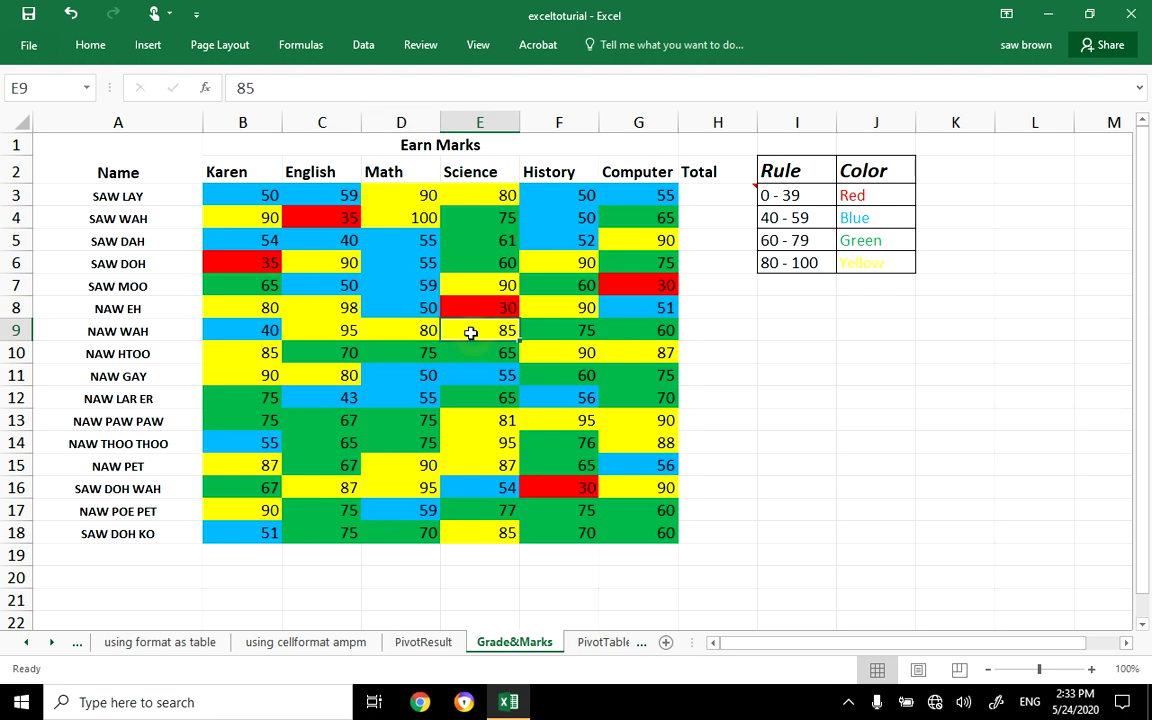